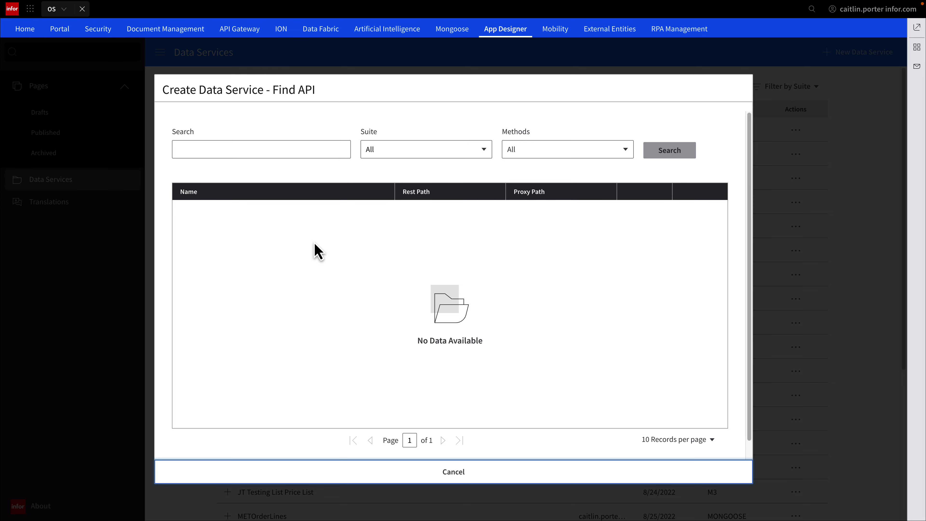
# Step: Search the APIs of the Infor M3 suite for lstwarehouses
pyautogui.click(293, 149)
pyautogui.write('lstwa')
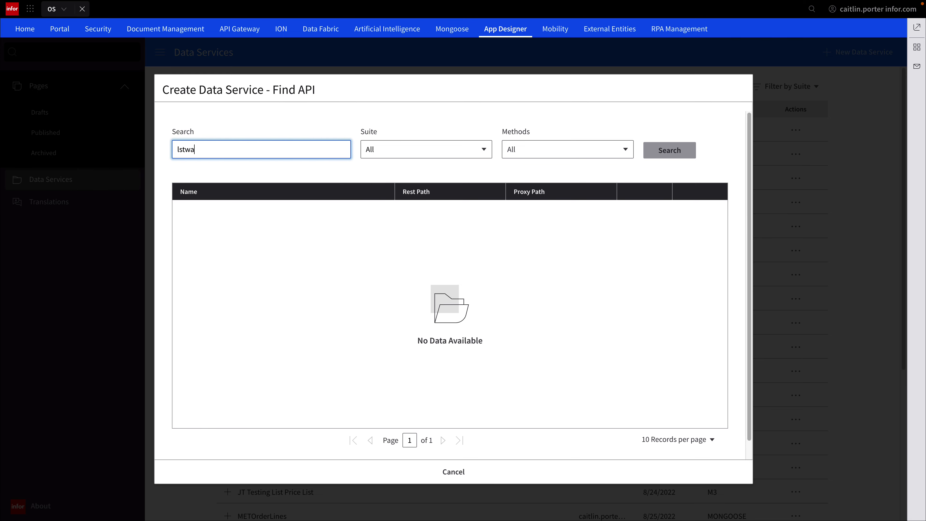
pyautogui.write('rehouses')
pyautogui.click(483, 150)
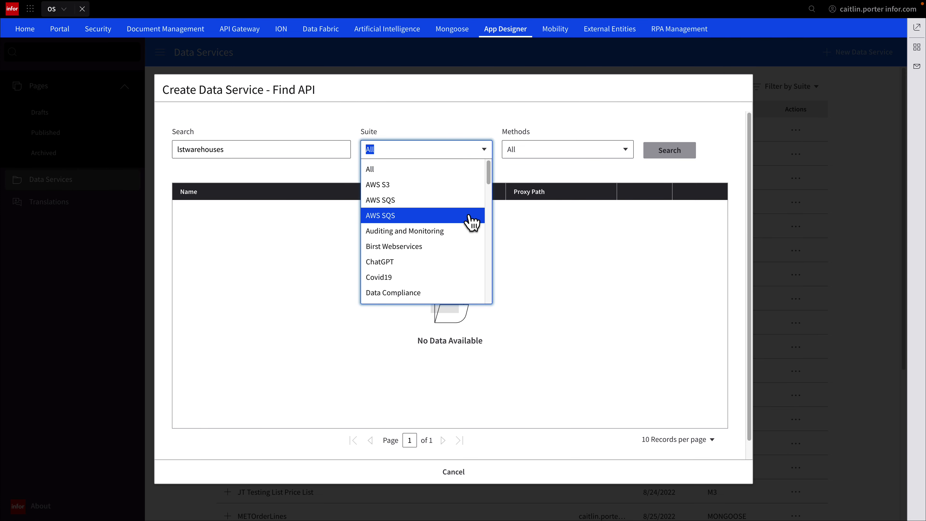
pyautogui.scroll(-5, 466, 226)
pyautogui.scroll(-5, 462, 232)
pyautogui.click(438, 250)
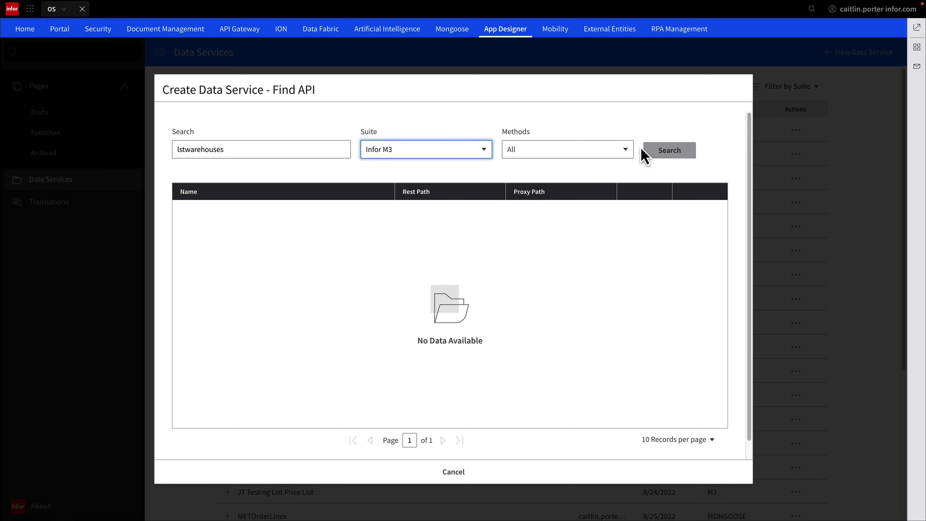
pyautogui.click(656, 153)
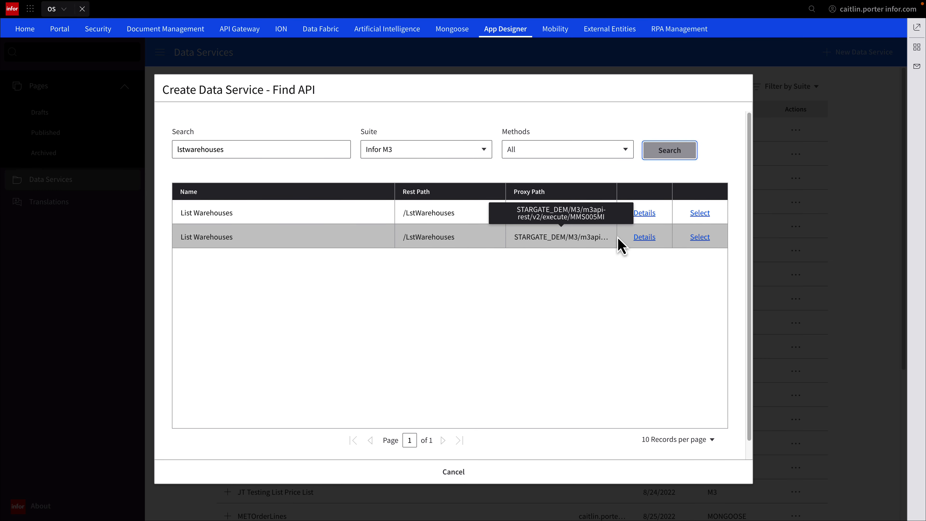
# Step: Select the List Warehouses API of MMS005MI, name the data service M3 List Warehouses and continue to its input settings
pyautogui.click(700, 238)
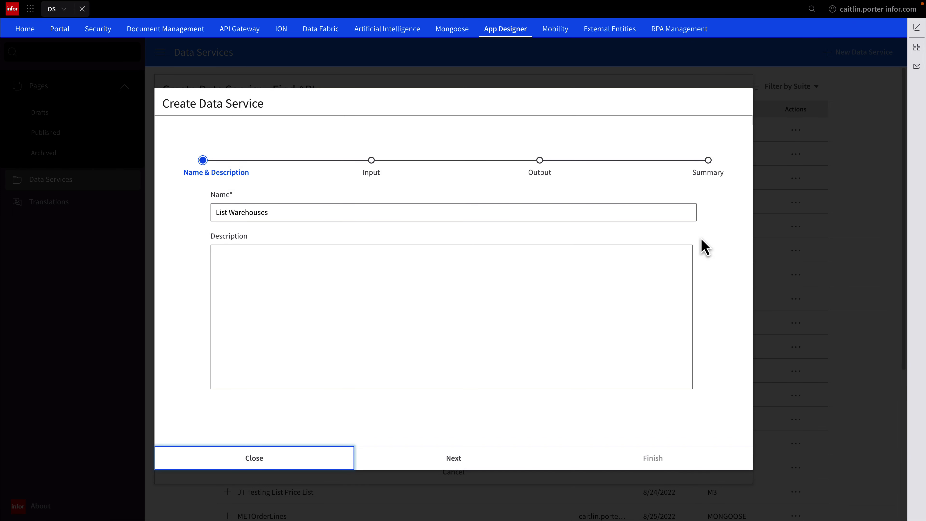
pyautogui.write('M3')
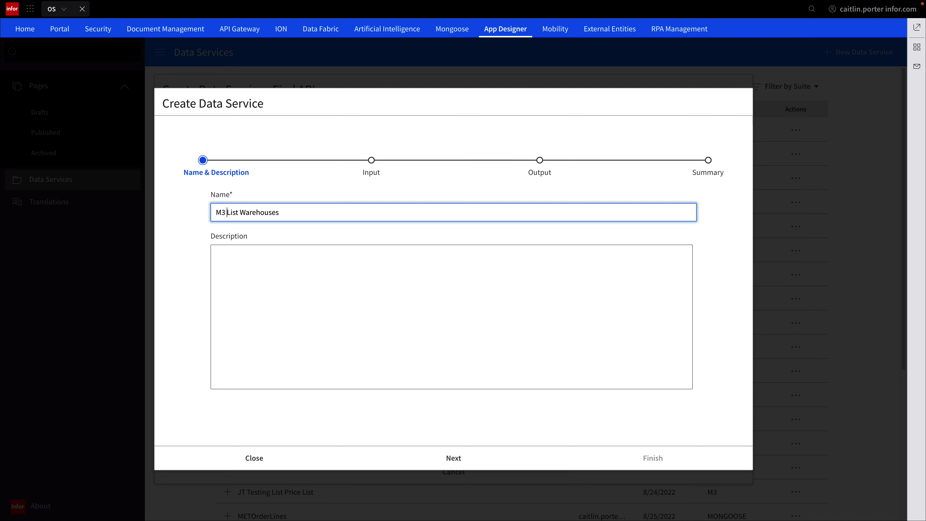
pyautogui.click(465, 460)
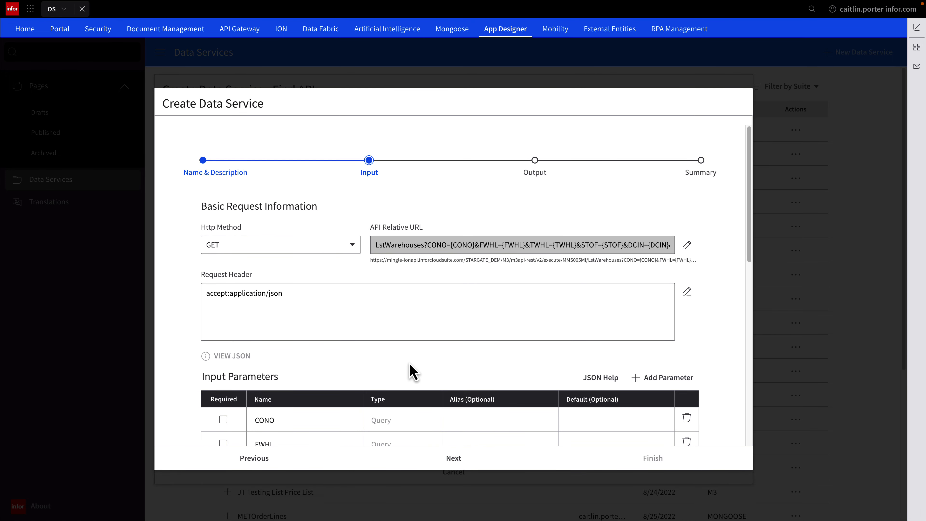
# Step: Test the data service from the input stage with all parameters left empty, and review the response body
pyautogui.scroll(-3, 404, 350)
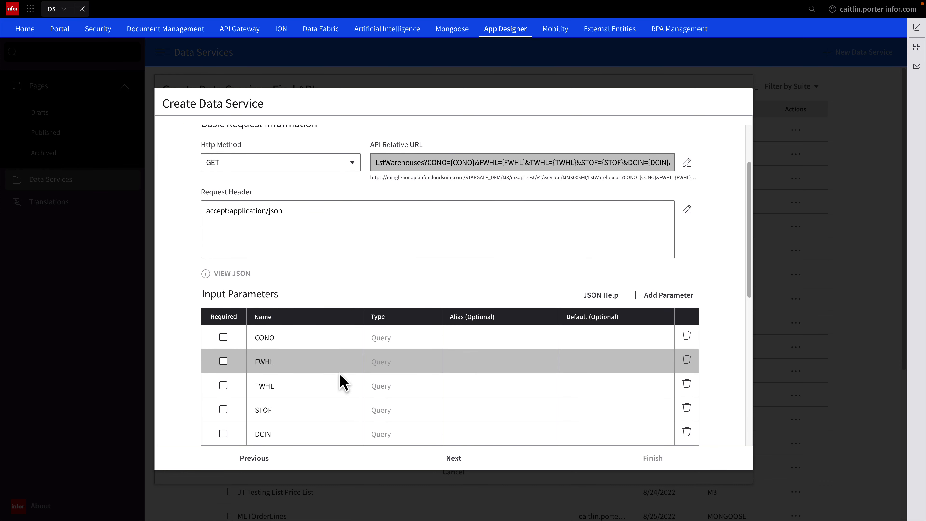
pyautogui.scroll(-10, 341, 379)
pyautogui.click(266, 444)
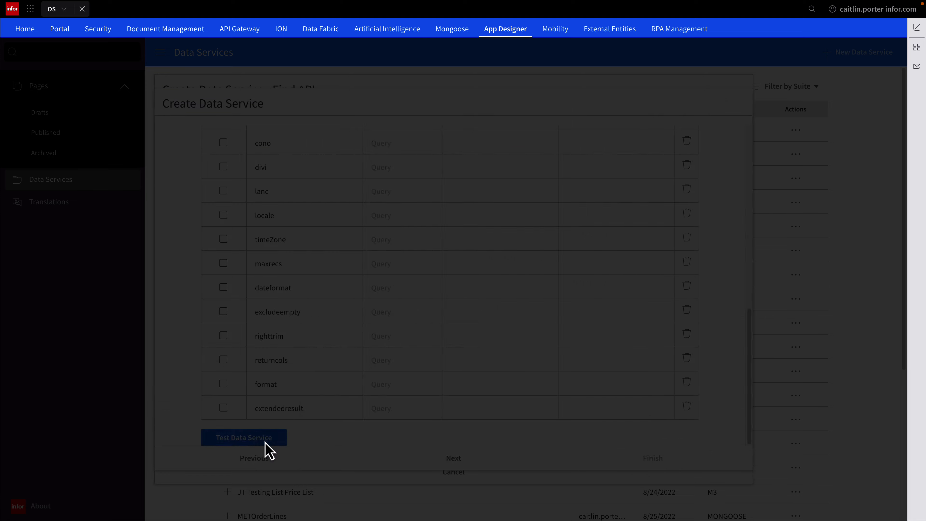
pyautogui.scroll(-10, 346, 401)
pyautogui.click(352, 248)
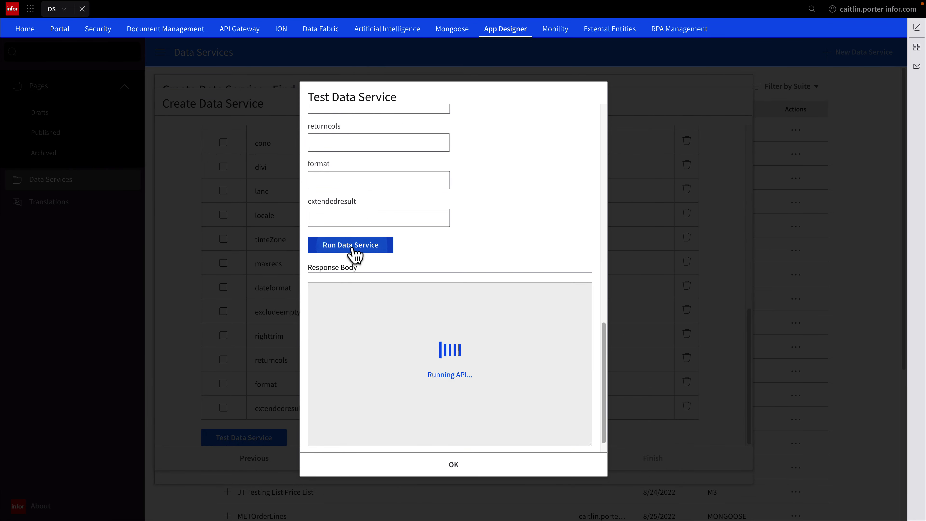
pyautogui.scroll(-5, 389, 334)
pyautogui.scroll(5, 389, 334)
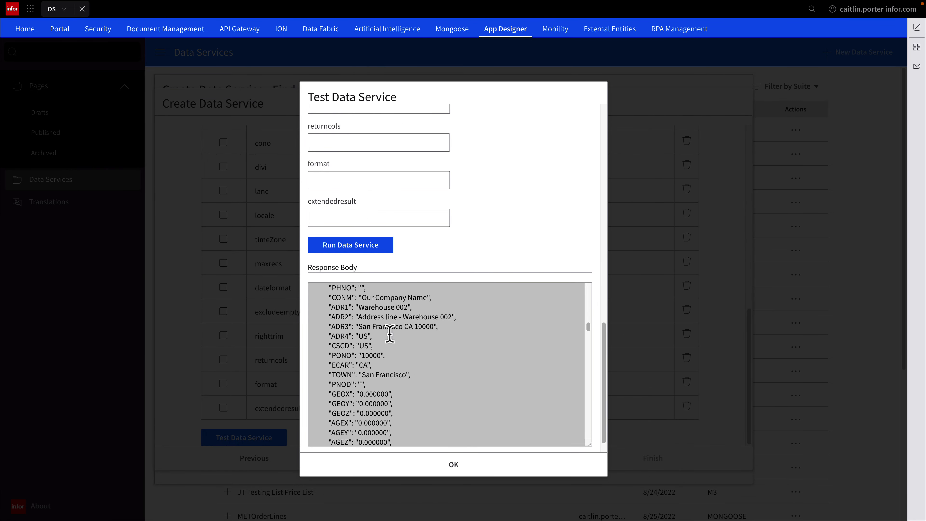
pyautogui.click(437, 465)
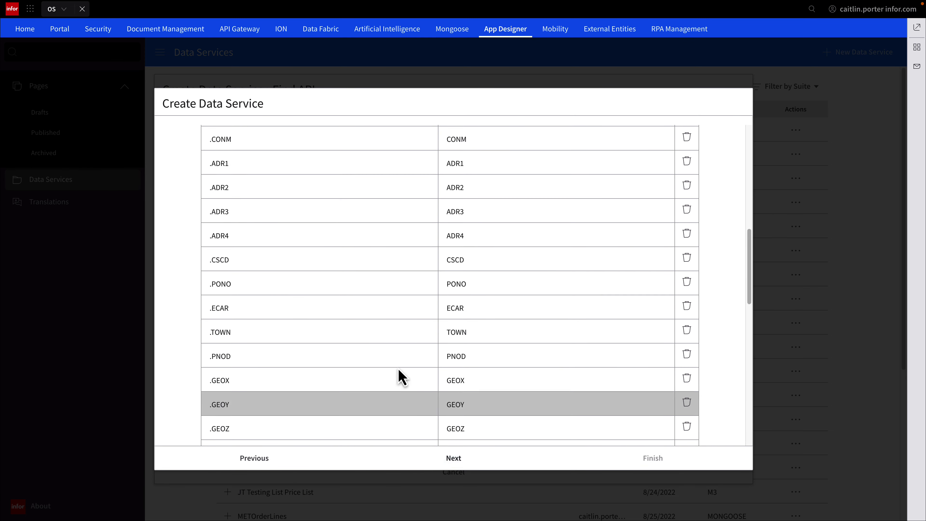
# Step: Test the data service with its output parameters and finish creating M3 List Warehouses
pyautogui.scroll(8, 389, 337)
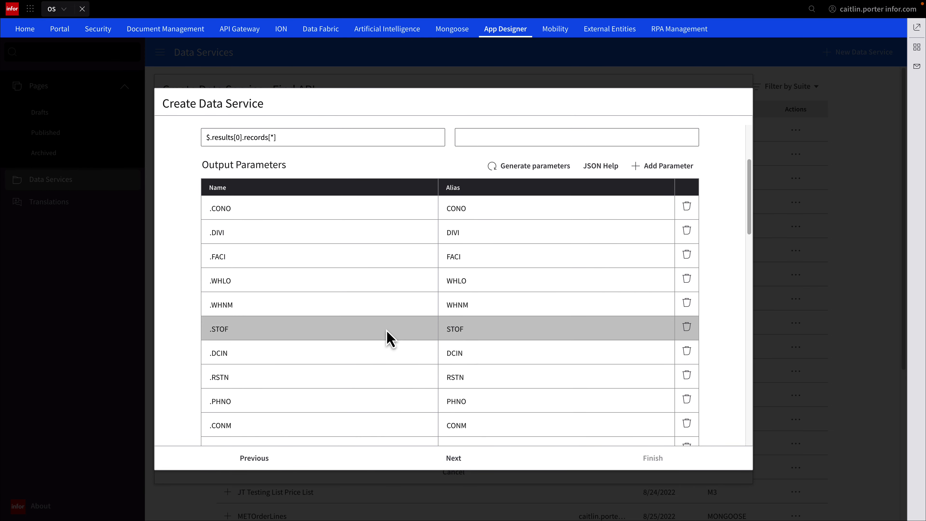
pyautogui.scroll(4, 390, 337)
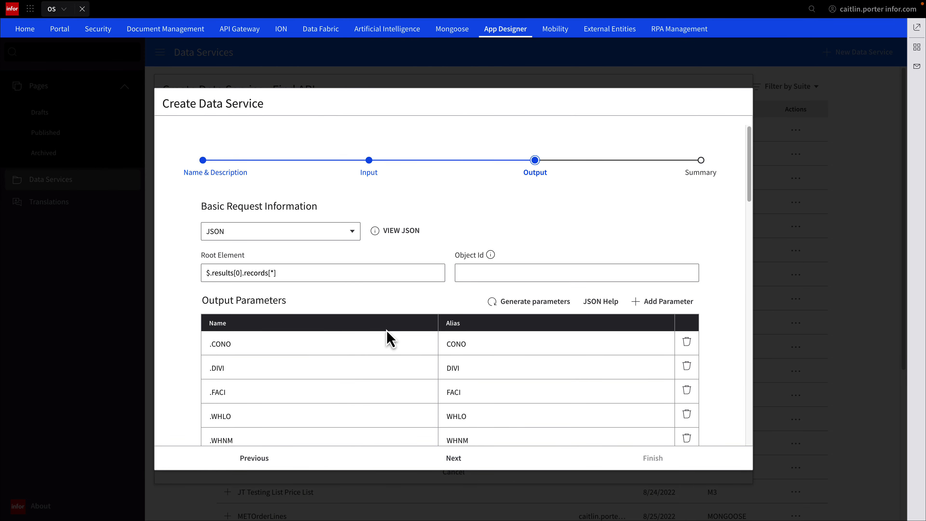
pyautogui.click(278, 280)
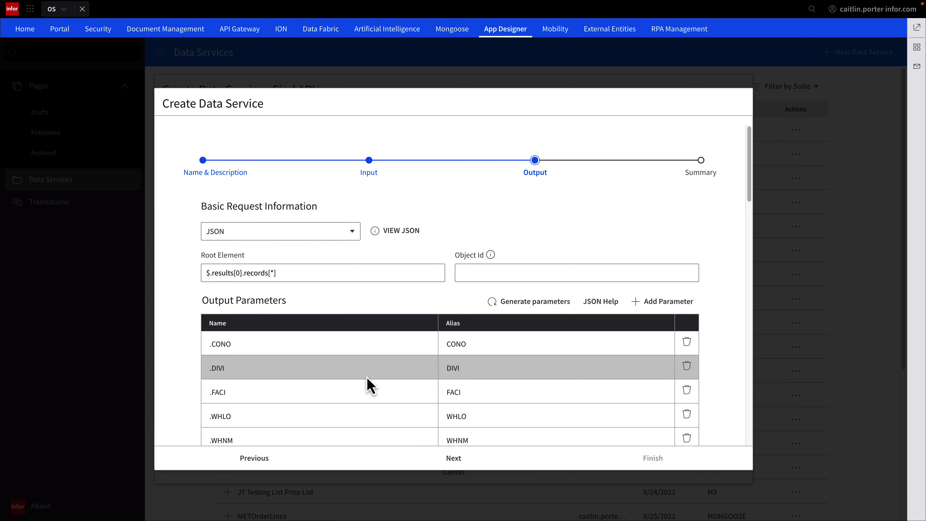
pyautogui.scroll(-15, 370, 385)
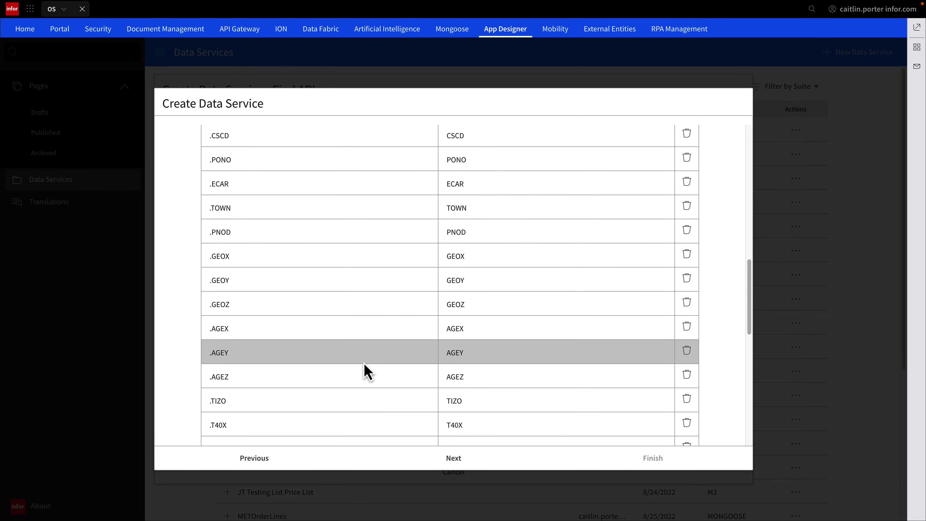
pyautogui.scroll(-5, 365, 376)
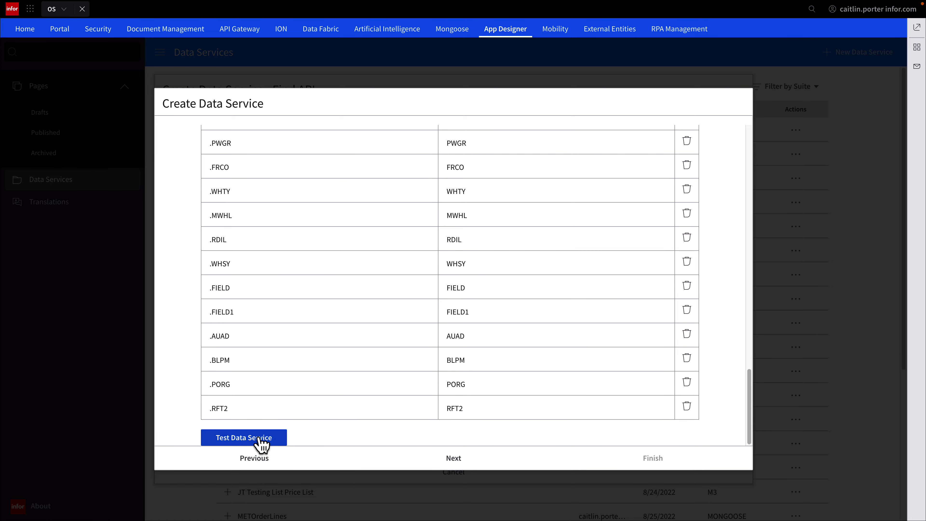
pyautogui.click(261, 439)
pyautogui.scroll(-10, 367, 404)
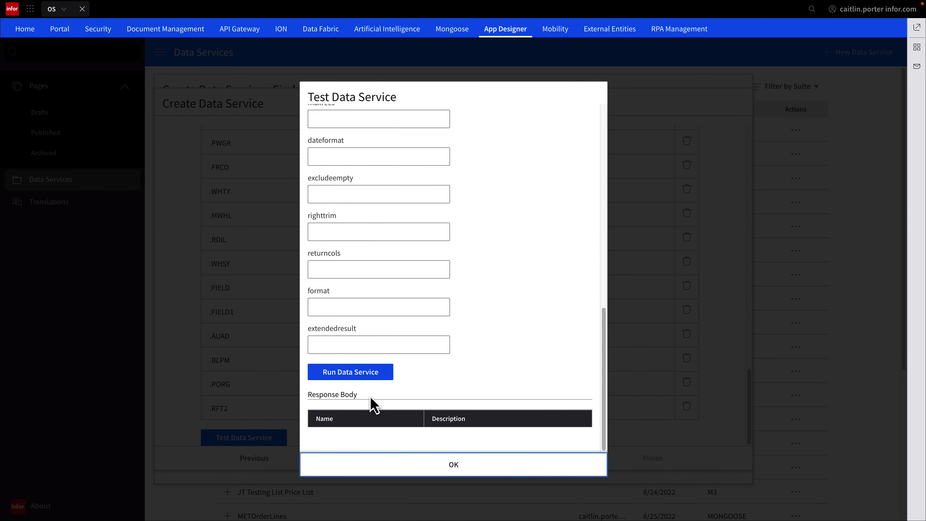
pyautogui.click(368, 372)
pyautogui.scroll(-5, 366, 376)
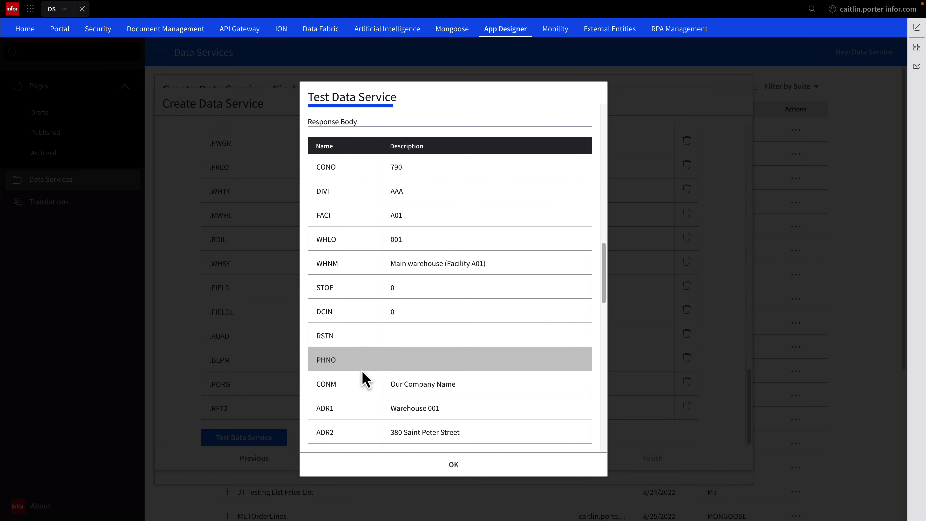
pyautogui.click(389, 467)
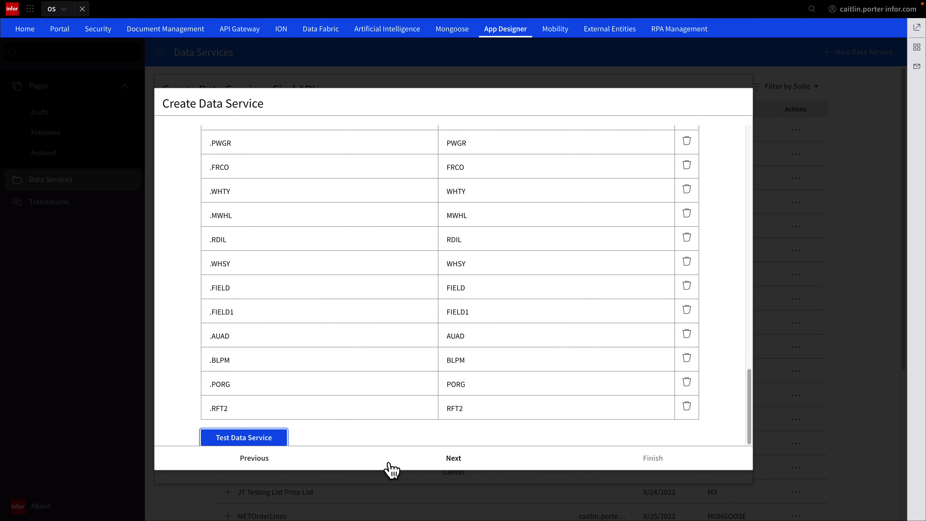
pyautogui.click(454, 461)
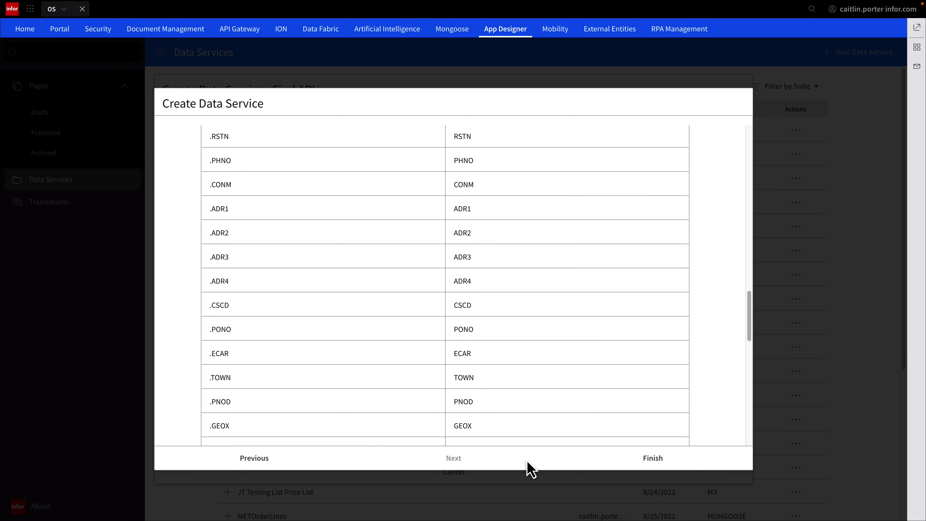
pyautogui.click(650, 461)
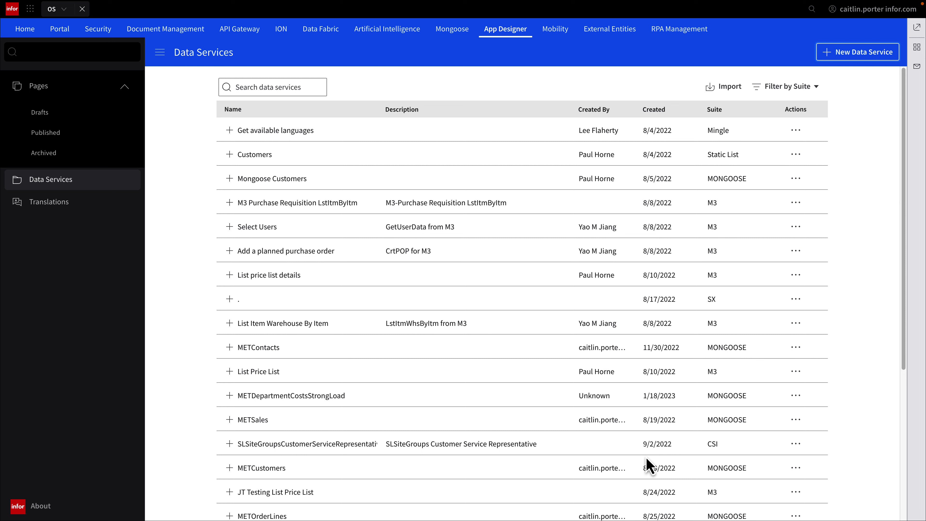
# Step: Start a new data service from the wizard with ION API as the service type
pyautogui.click(839, 56)
pyautogui.click(392, 280)
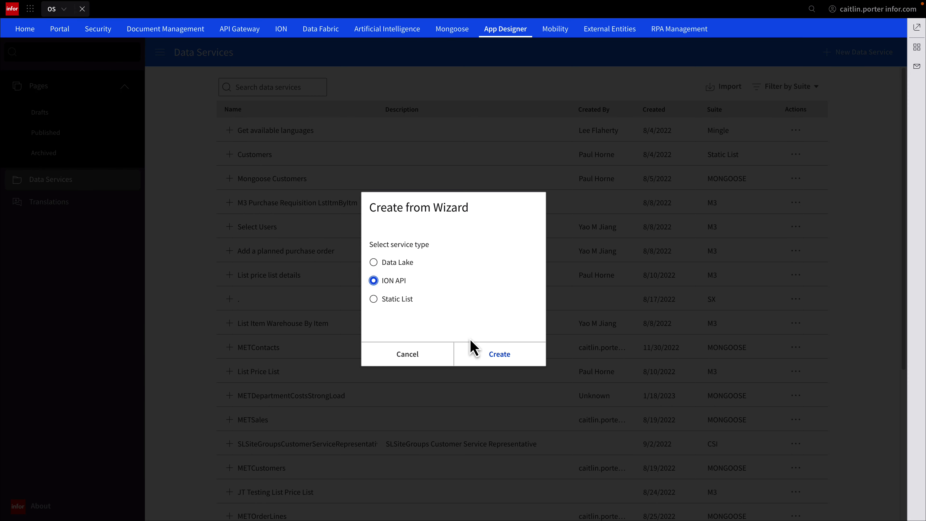
pyautogui.click(477, 351)
# Step: Search the APIs of the Infor M3 suite for lstitmwhsbywhs
pyautogui.click(241, 145)
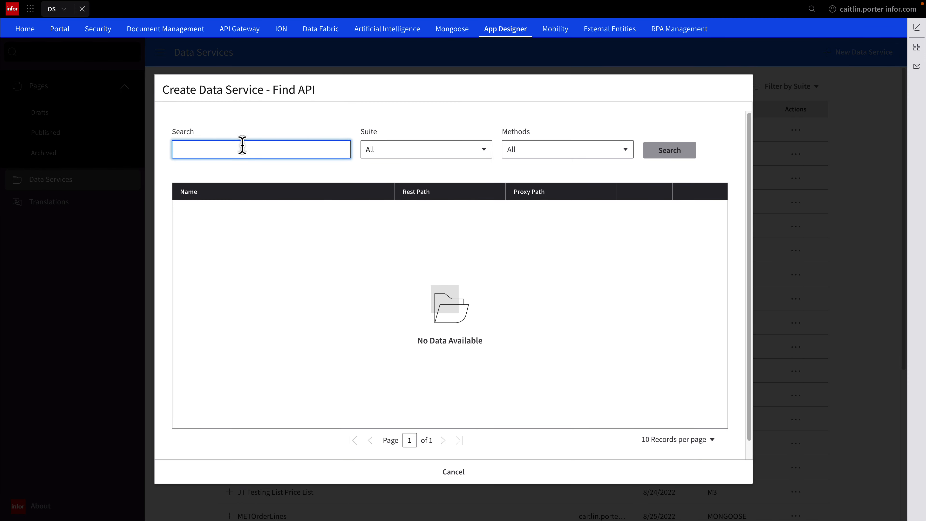
pyautogui.write('lstitmwhsbywhs')
pyautogui.click(426, 150)
pyautogui.scroll(-5, 419, 236)
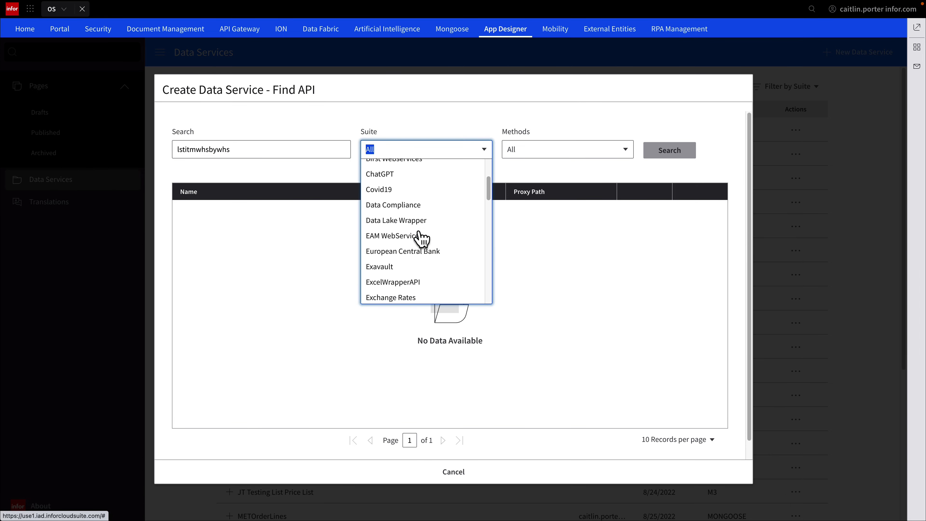
pyautogui.scroll(-10, 420, 244)
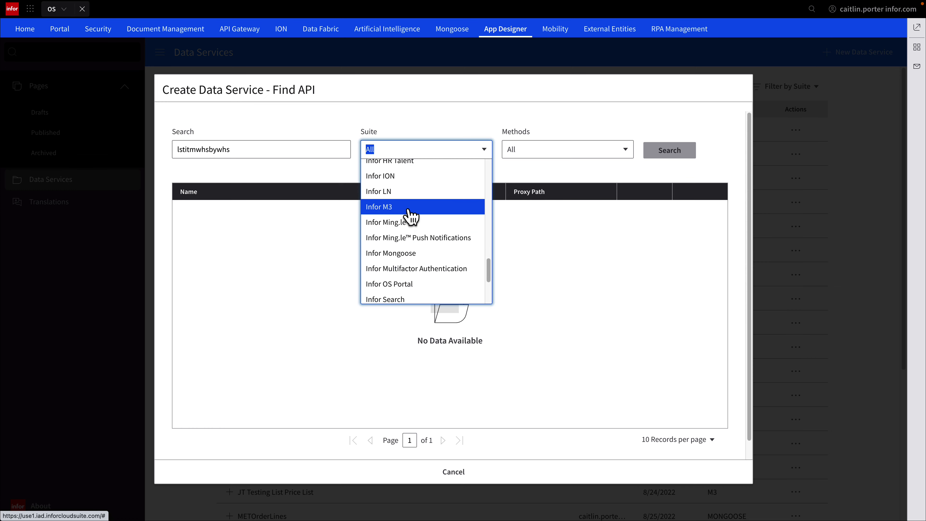
pyautogui.click(409, 210)
pyautogui.click(669, 150)
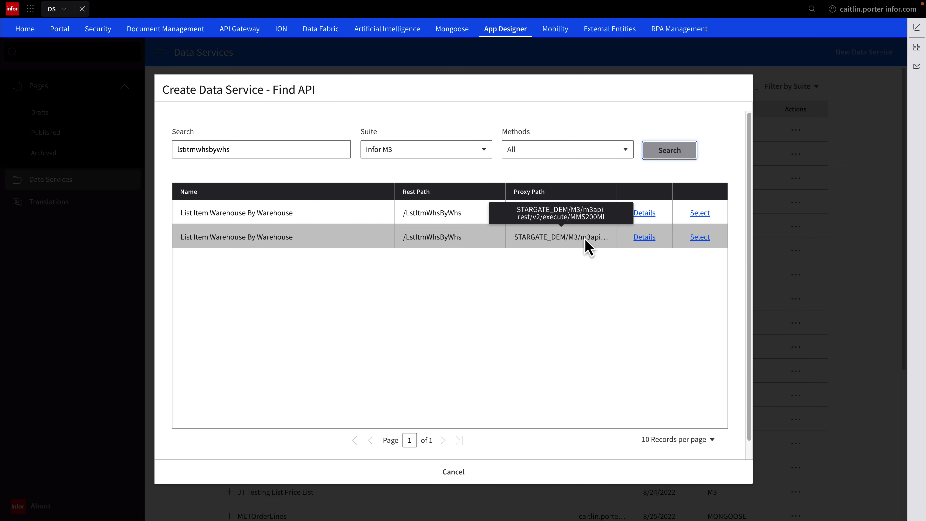
# Step: Select the List Item Warehouse By Warehouse API of MMS200MI, name the data service M3 Warehouse Items and continue to its input settings
pyautogui.click(699, 238)
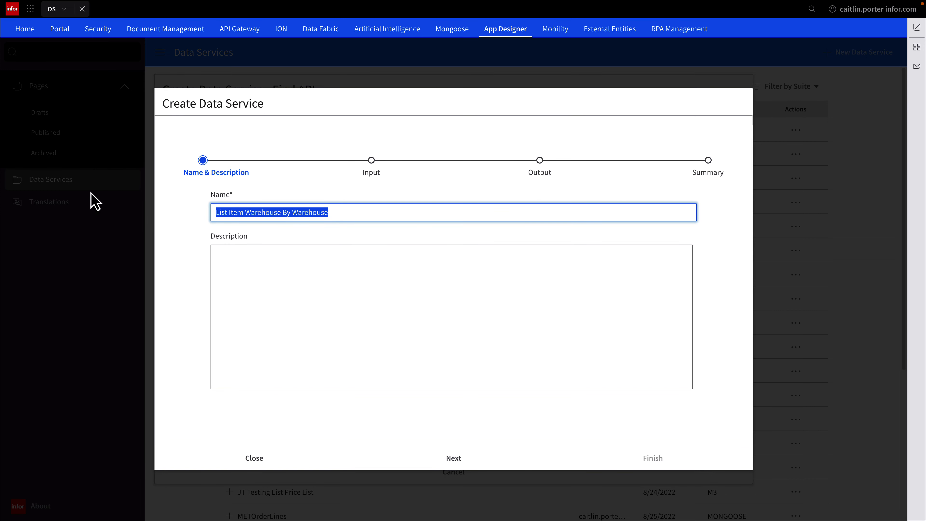
pyautogui.write('M3 Warehouse It')
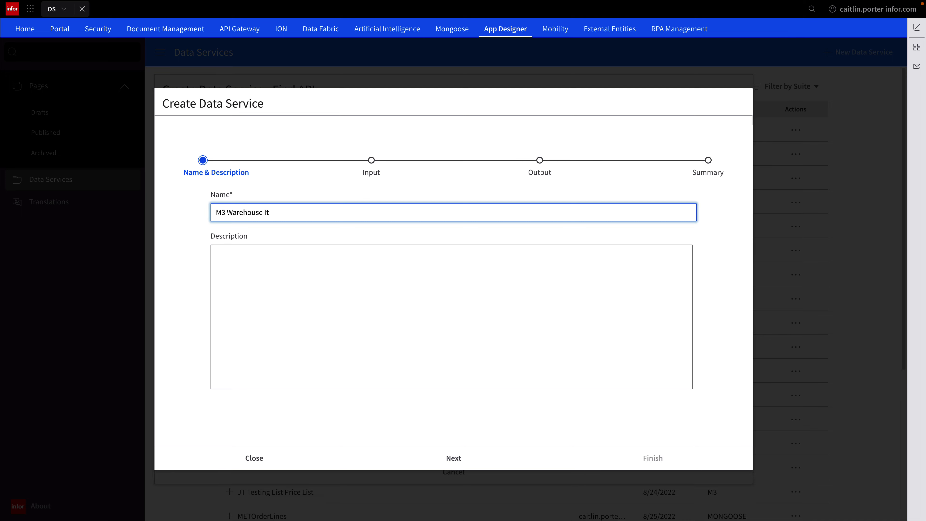
pyautogui.write('ems')
pyautogui.click(348, 361)
pyautogui.click(443, 457)
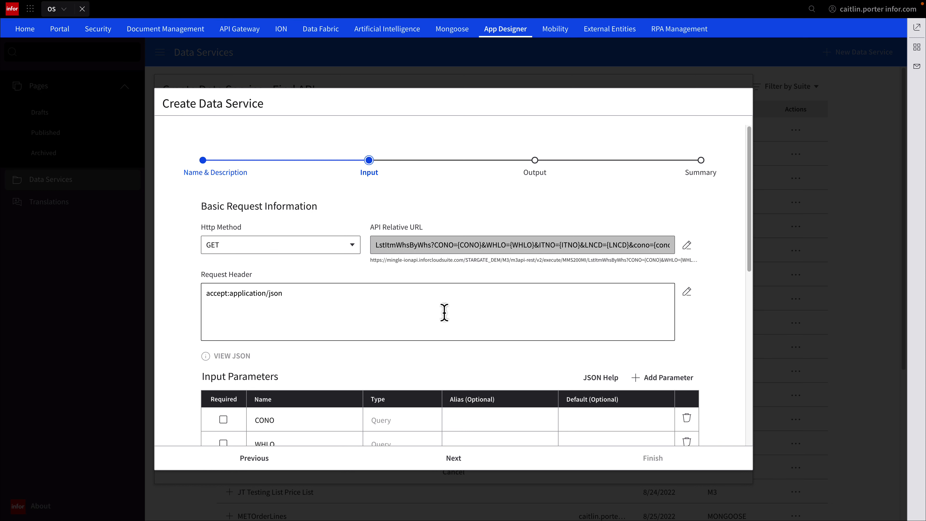
# Step: Make the WHLO input parameter required and give it the default value 001
pyautogui.scroll(-1, 444, 313)
pyautogui.scroll(-2, 444, 313)
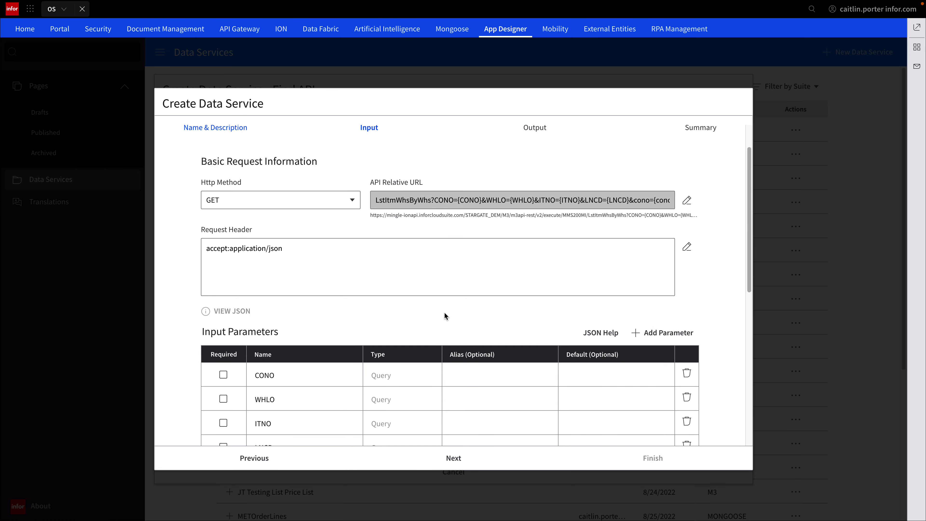
pyautogui.scroll(-2, 444, 313)
pyautogui.scroll(-3, 446, 314)
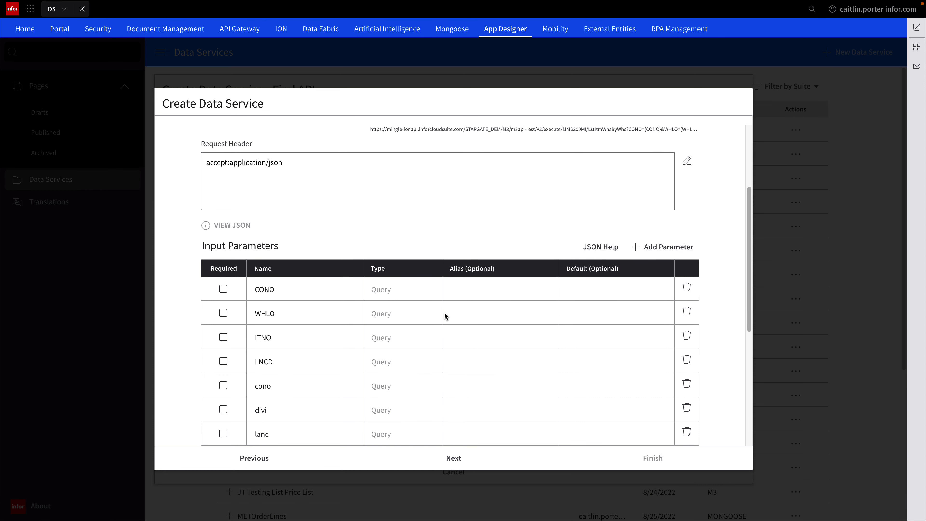
pyautogui.click(223, 314)
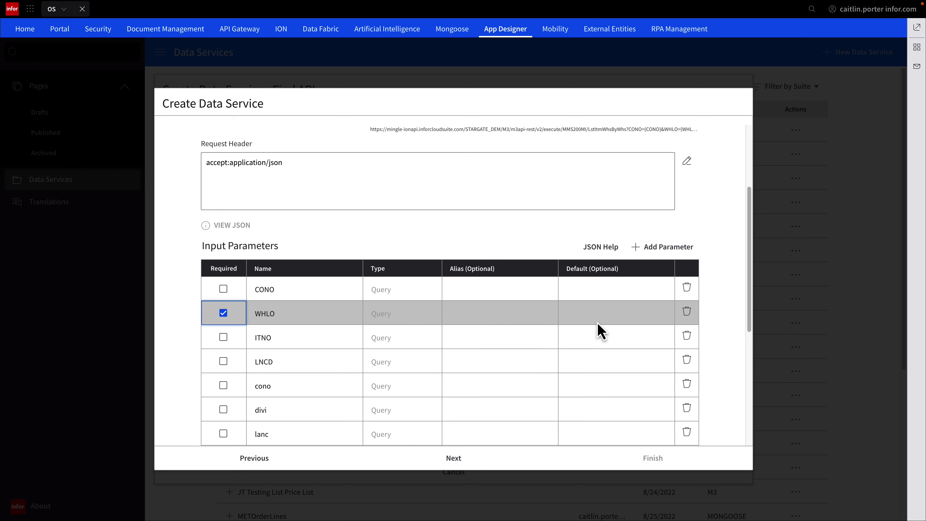
pyautogui.click(605, 316)
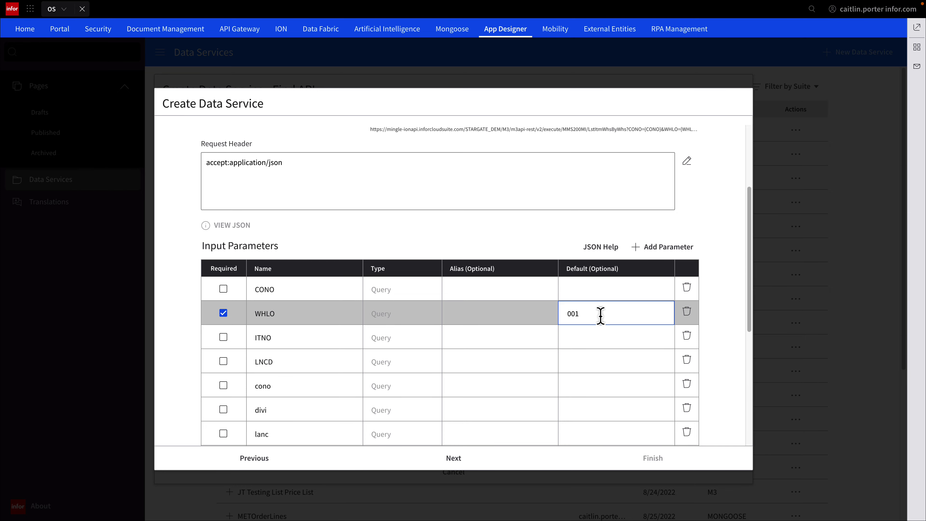
# Step: Test the data service with WHLO 001, review the WHLO values in the response body and close the test
pyautogui.scroll(-5, 306, 405)
pyautogui.click(255, 439)
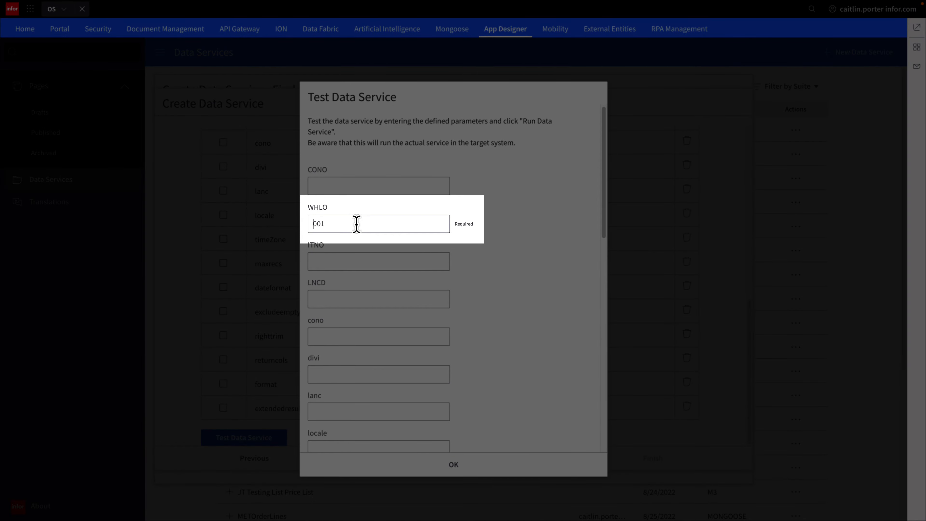
pyautogui.click(357, 224)
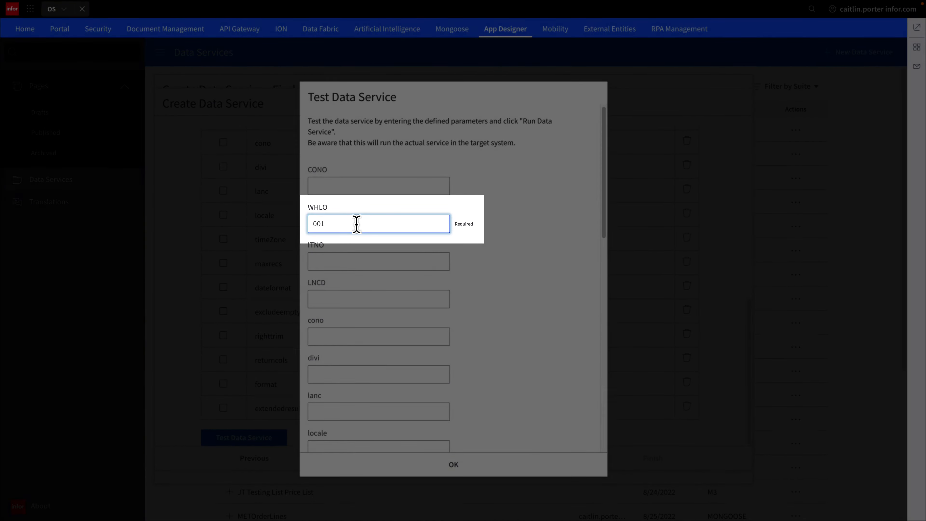
pyautogui.scroll(-10, 351, 285)
pyautogui.scroll(-3, 351, 351)
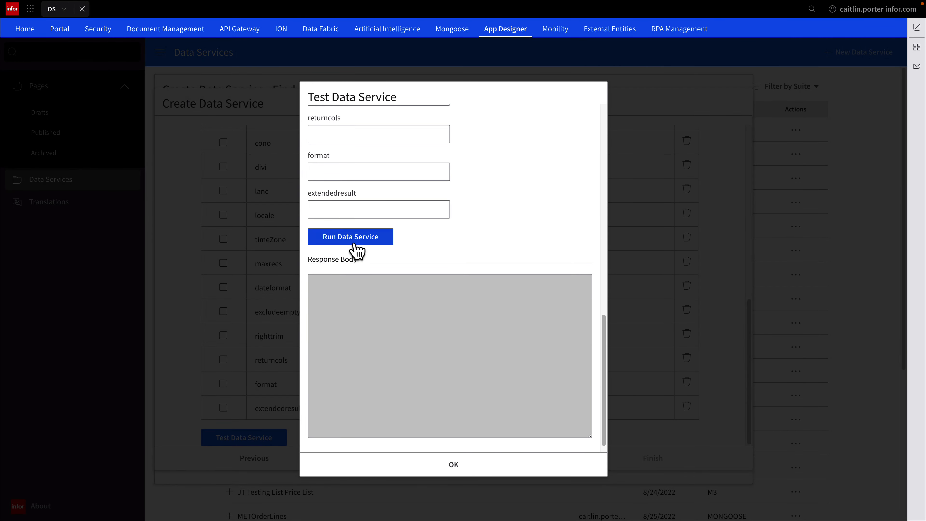
pyautogui.click(352, 242)
pyautogui.scroll(-1, 453, 348)
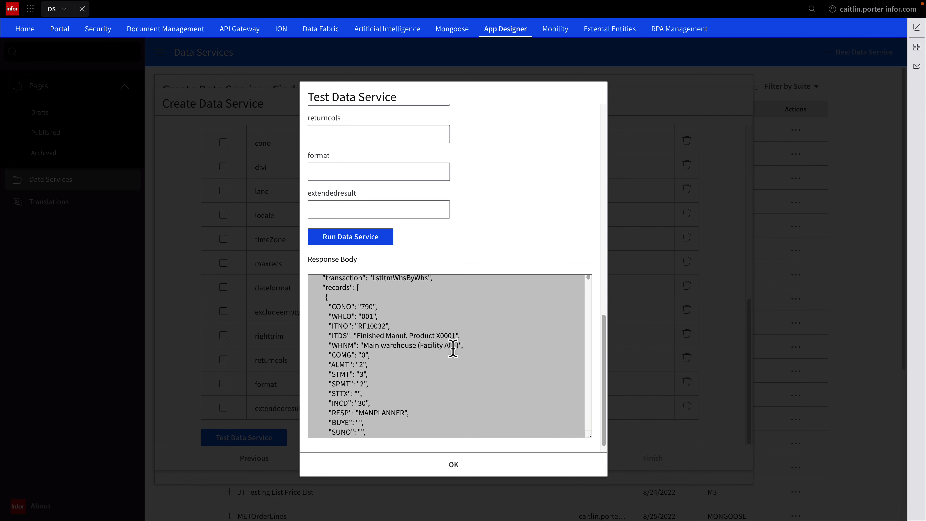
pyautogui.moveTo(332, 316); pyautogui.dragTo(397, 313)
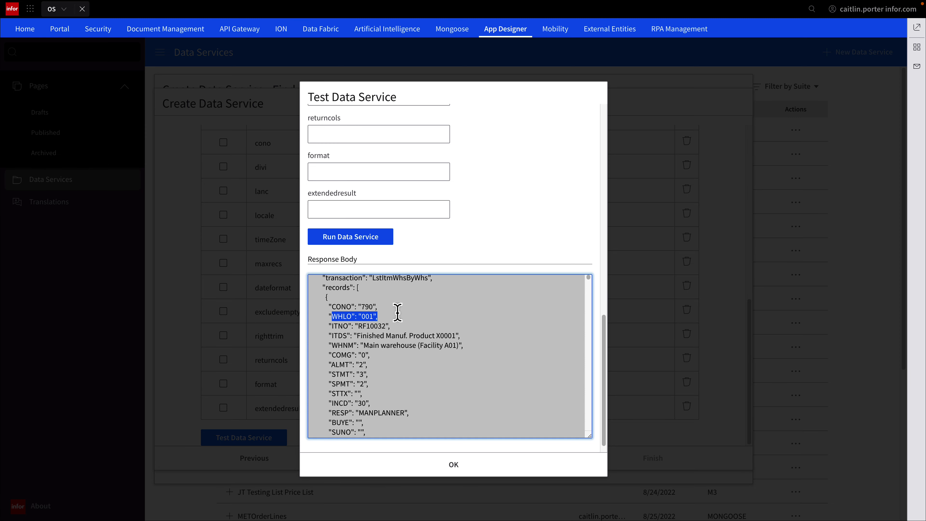
pyautogui.scroll(-2, 397, 312)
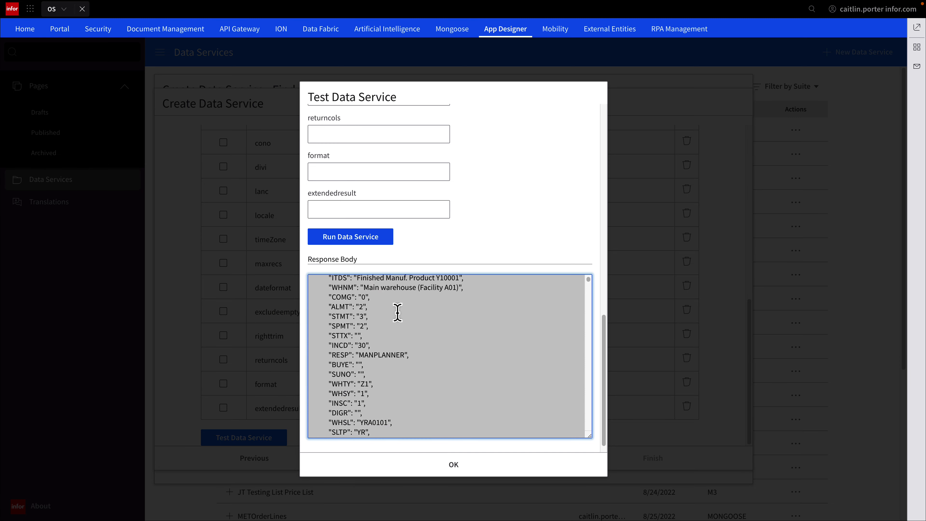
pyautogui.scroll(2, 398, 312)
pyautogui.click(428, 464)
# Step: Review the output parameters of the M3 Warehouse Items data service, keep them all and finish creating the service
pyautogui.click(428, 462)
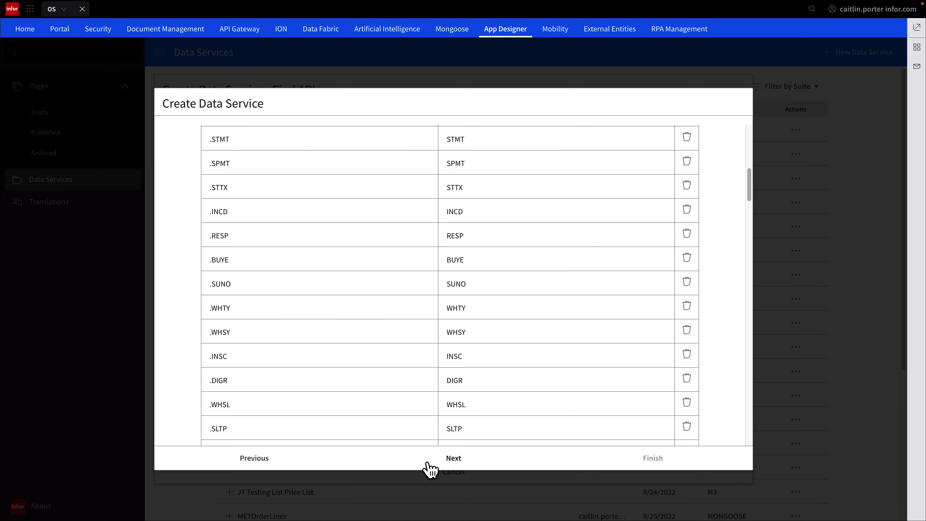
pyautogui.scroll(10, 416, 368)
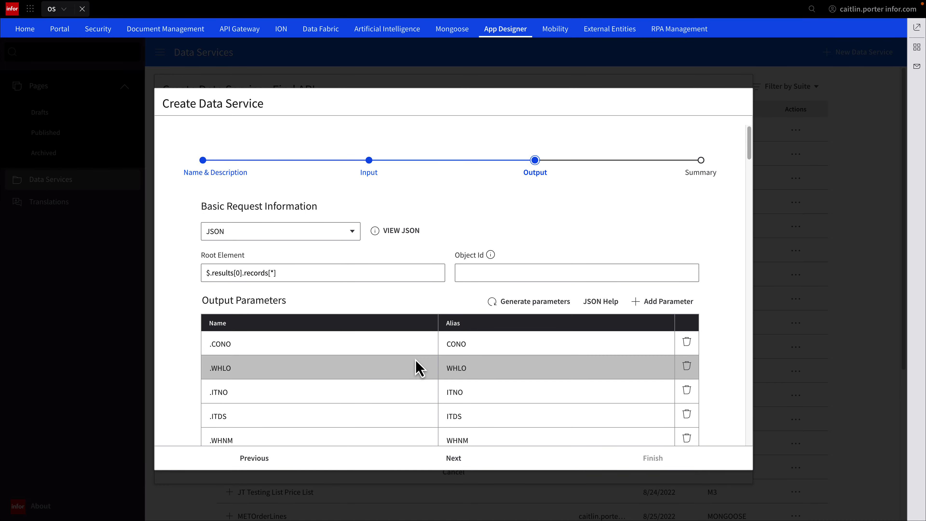
pyautogui.scroll(-15, 416, 368)
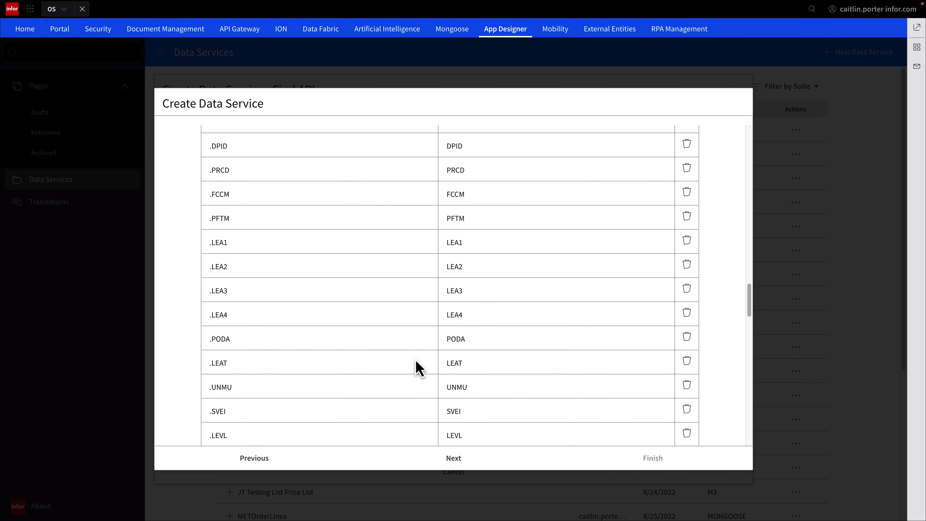
pyautogui.scroll(-10, 415, 368)
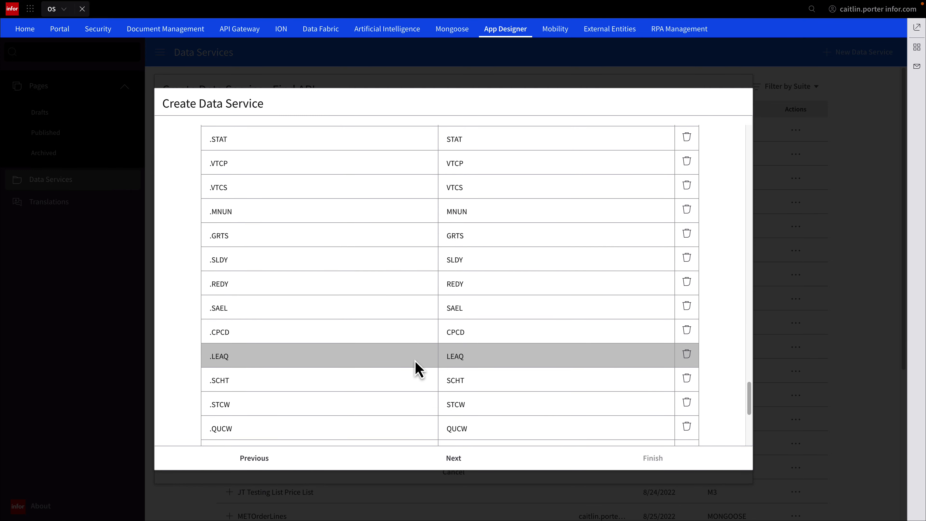
pyautogui.click(458, 460)
pyautogui.click(630, 459)
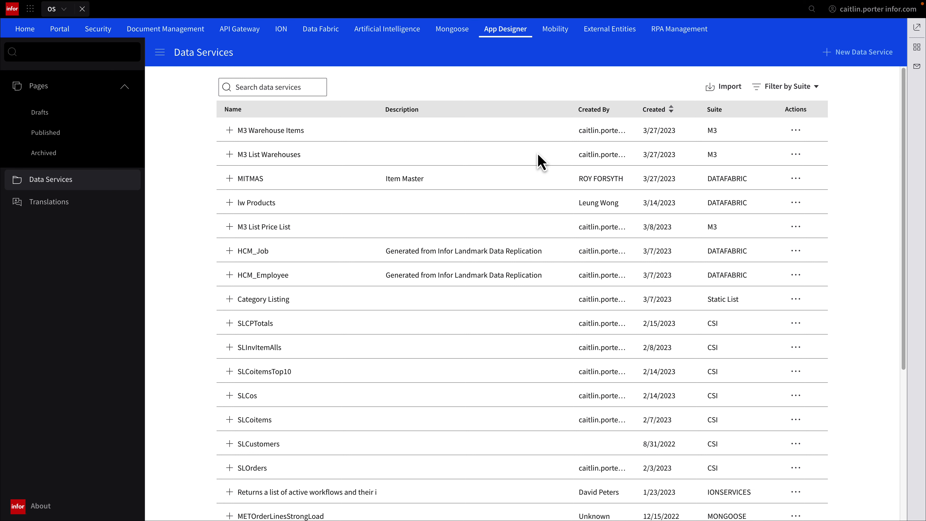
# Step: Start a new draft page from the Simple List Widget template and set the widget title to M3 Warehouses
pyautogui.click(60, 115)
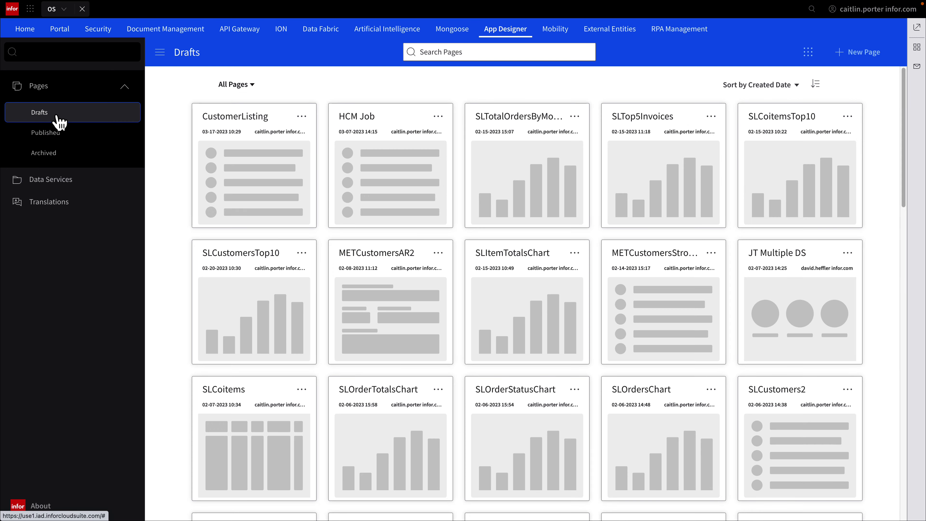
pyautogui.click(847, 66)
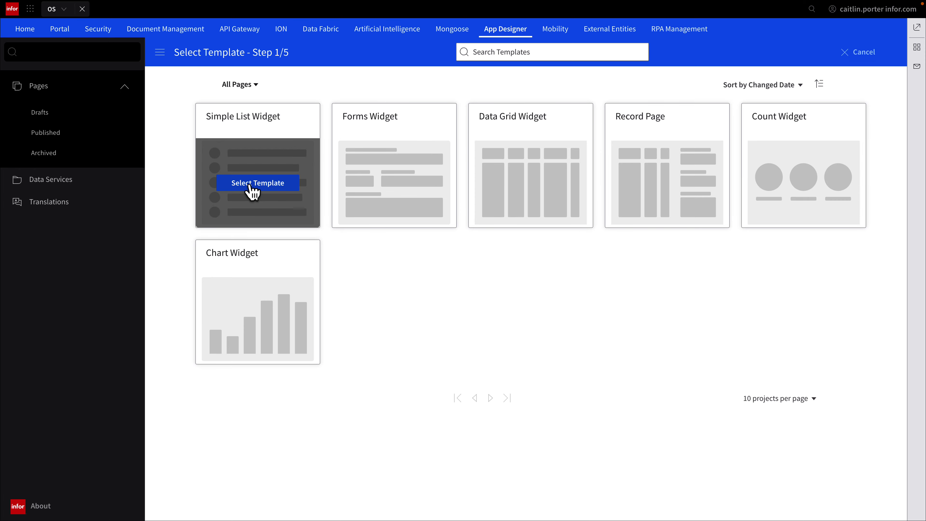
pyautogui.click(252, 184)
pyautogui.tripleClick(31, 270)
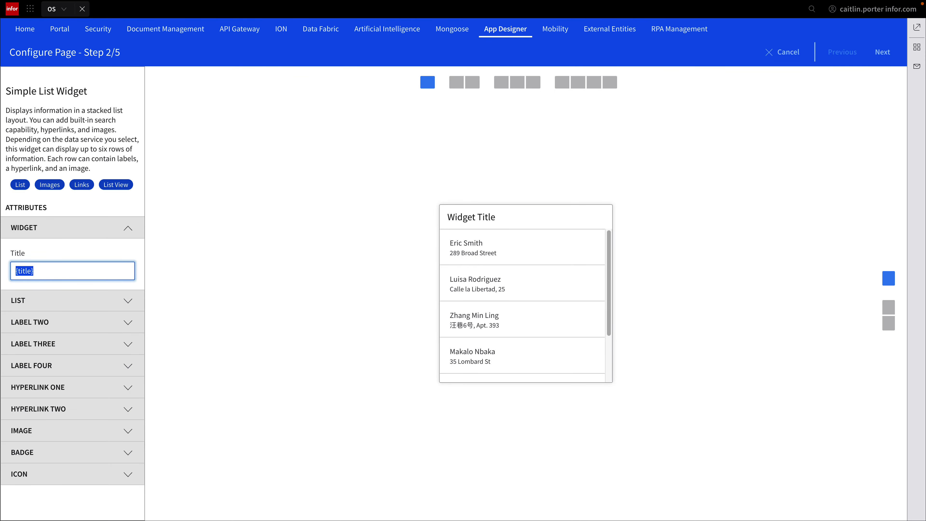
pyautogui.write('M3 Warehouses')
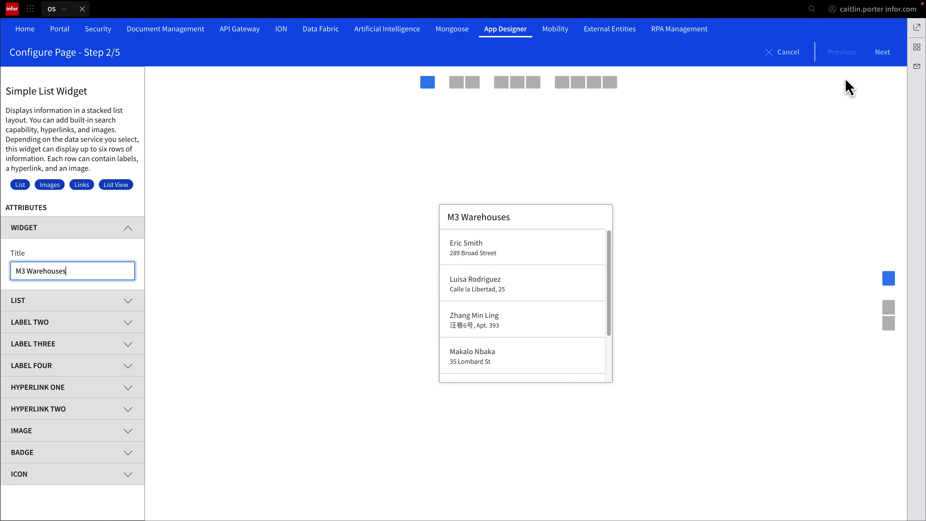
pyautogui.click(882, 53)
# Step: Name the page M3 Warehouses and continue to the data service selection
pyautogui.click(458, 197)
pyautogui.write('M3 Warehouses')
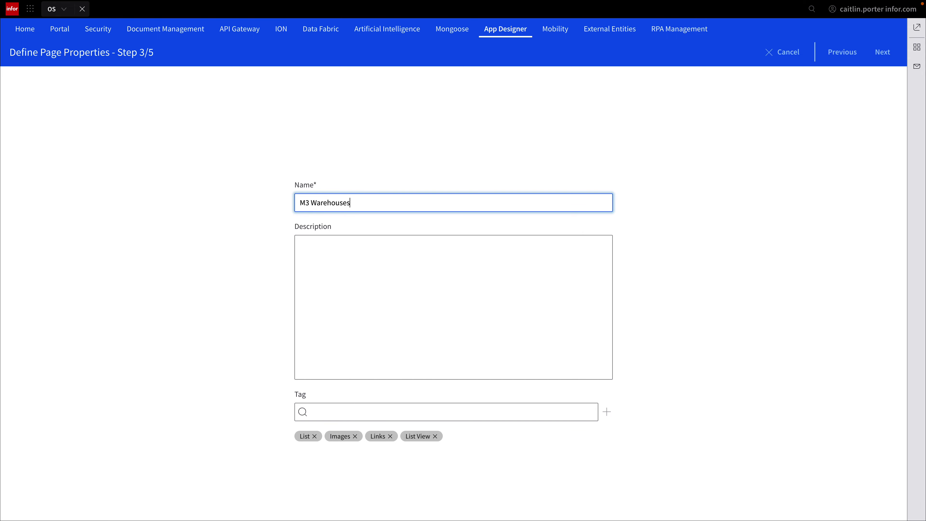
pyautogui.click(883, 52)
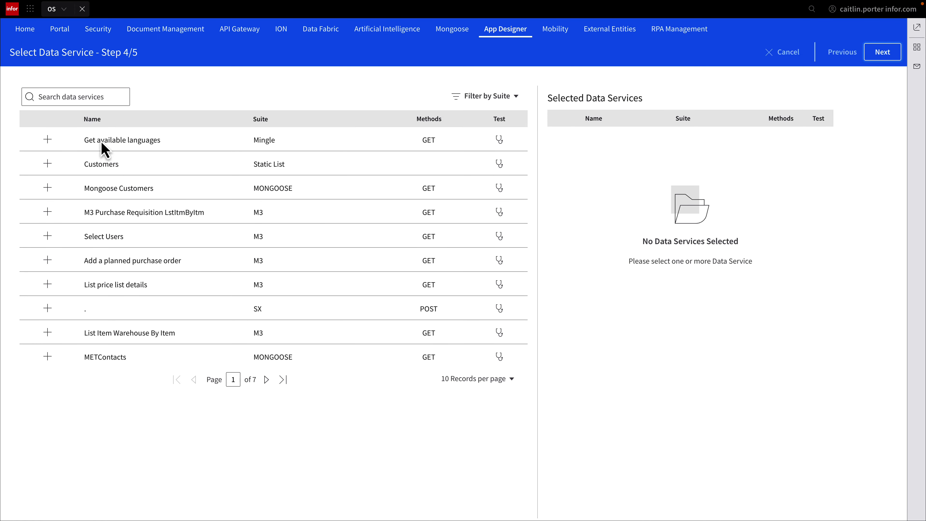
# Step: Search the data services for warehouses, add M3 List Warehouses to the page and continue to the page design
pyautogui.click(62, 95)
pyautogui.write('warehous')
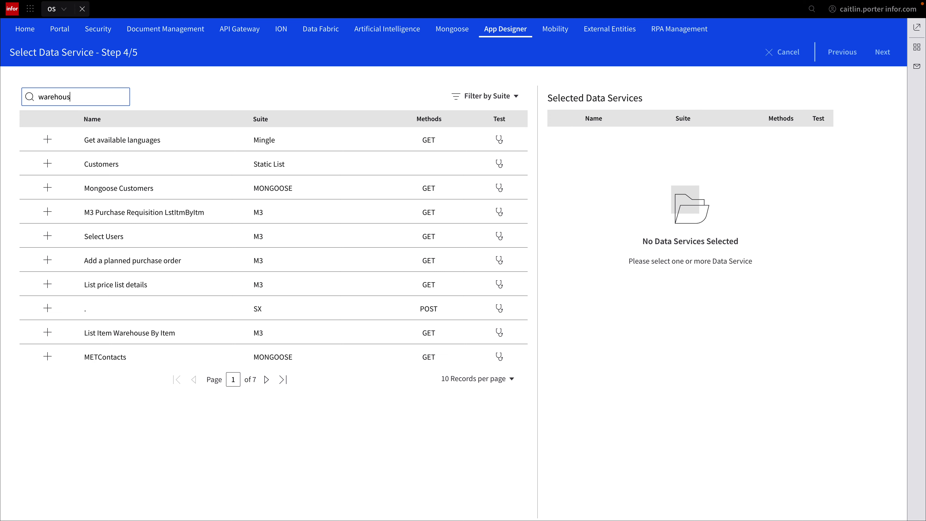
pyautogui.write('es')
pyautogui.click(47, 139)
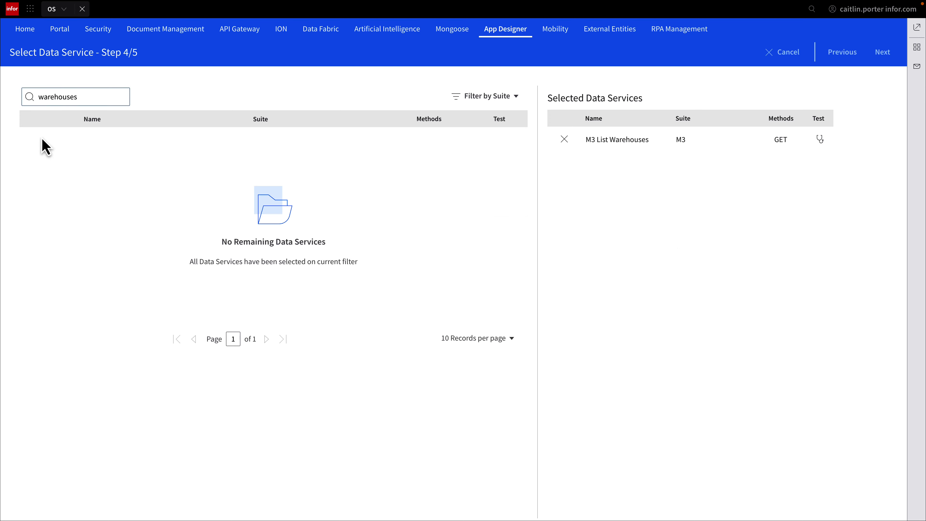
pyautogui.click(888, 56)
pyautogui.click(890, 58)
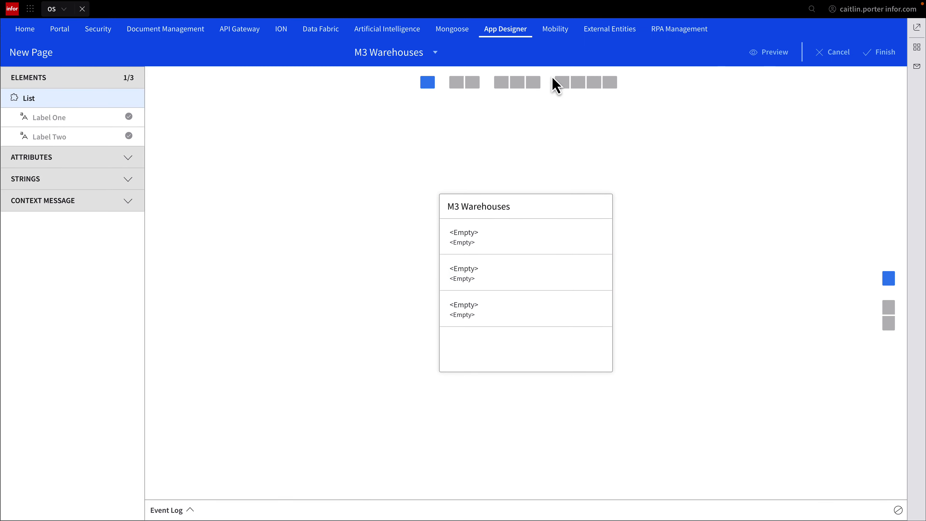
# Step: Bind Label One to the WHLO property and Label Two to the WHNM property of M3 List Warehouses
pyautogui.click(103, 123)
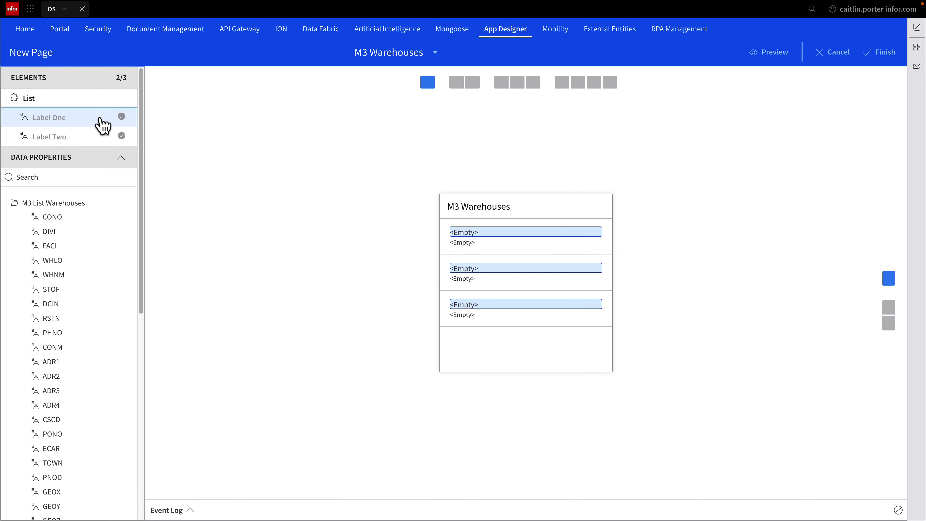
pyautogui.click(52, 260)
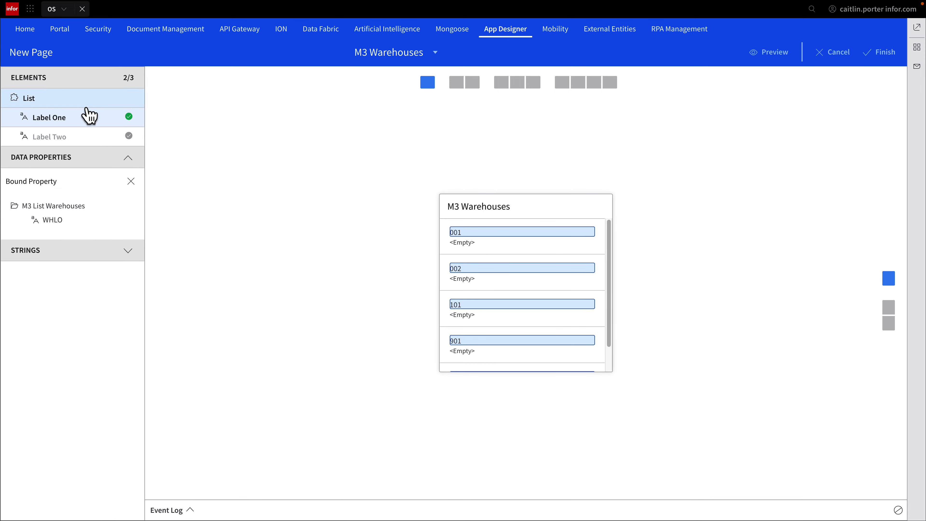
pyautogui.click(78, 136)
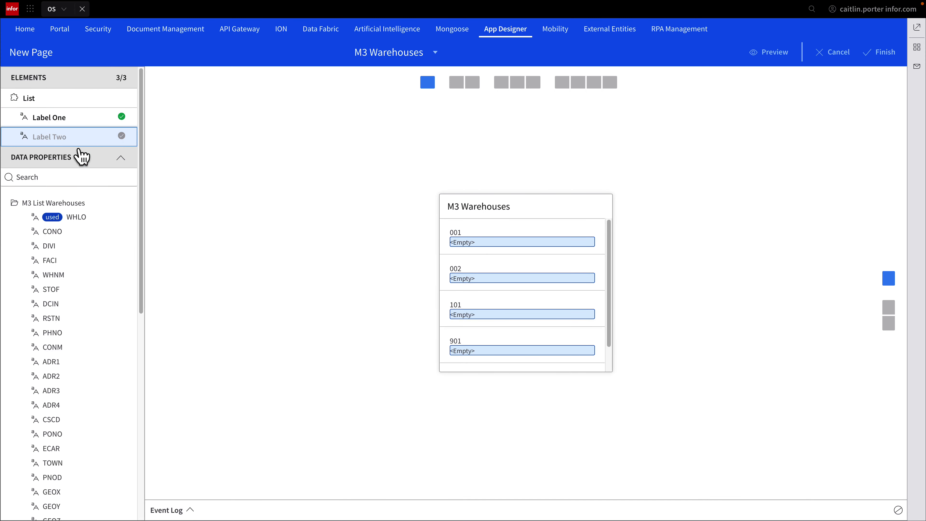
pyautogui.click(58, 278)
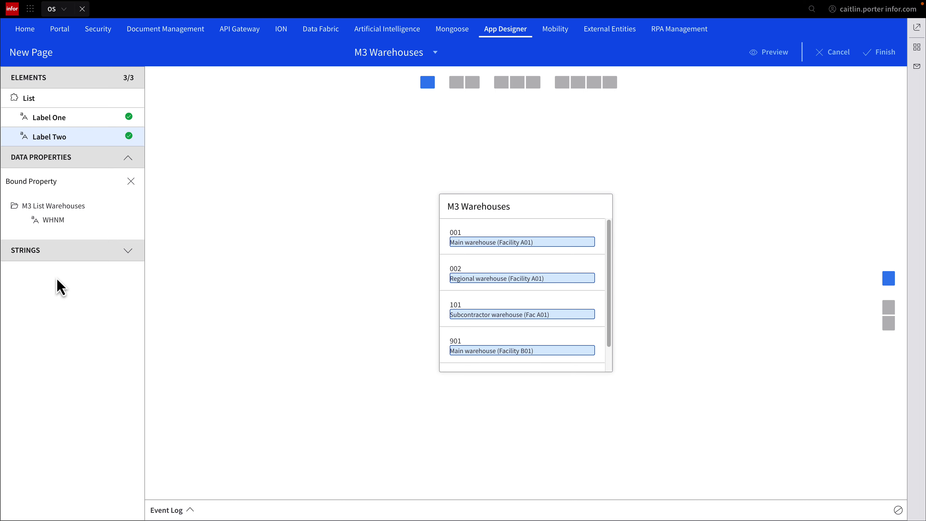
# Step: Add a sending context message named WarehouseName to the List with source field Selected Item [WHLO], save it and finish the page
pyautogui.click(33, 100)
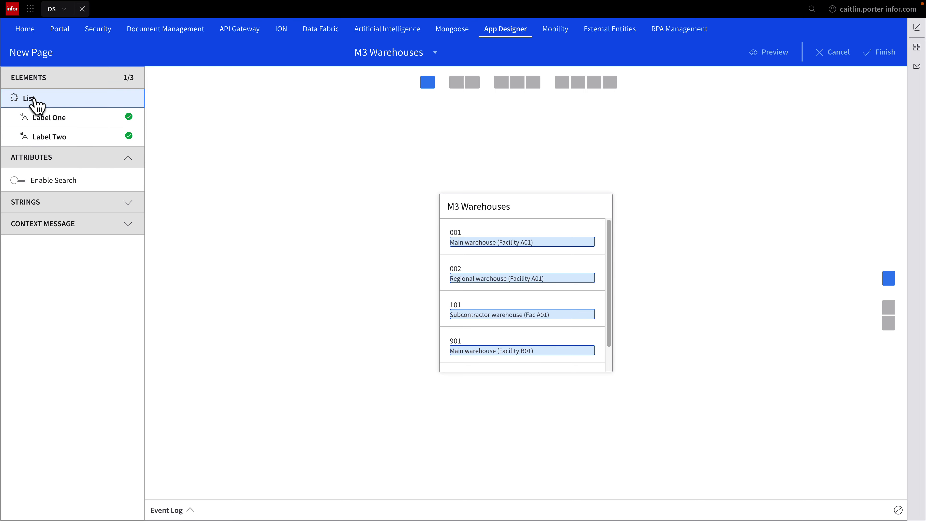
pyautogui.click(47, 230)
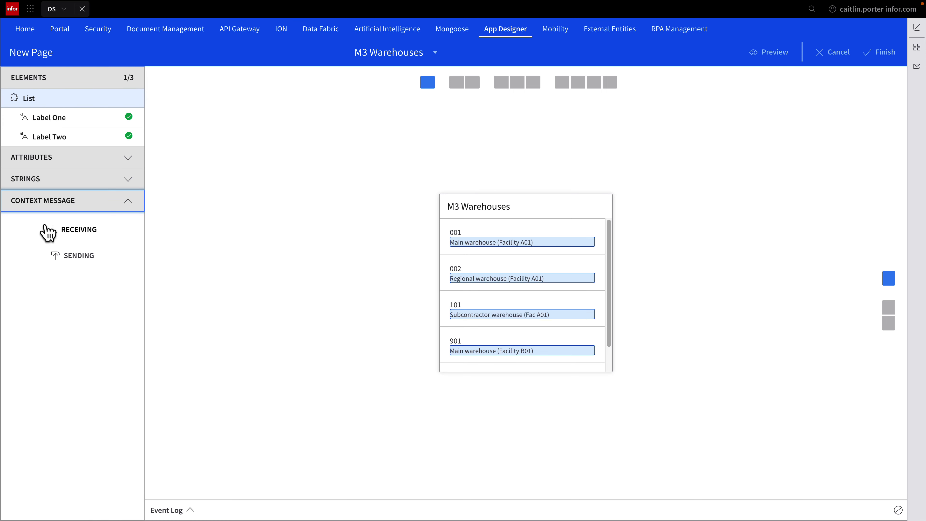
pyautogui.click(81, 258)
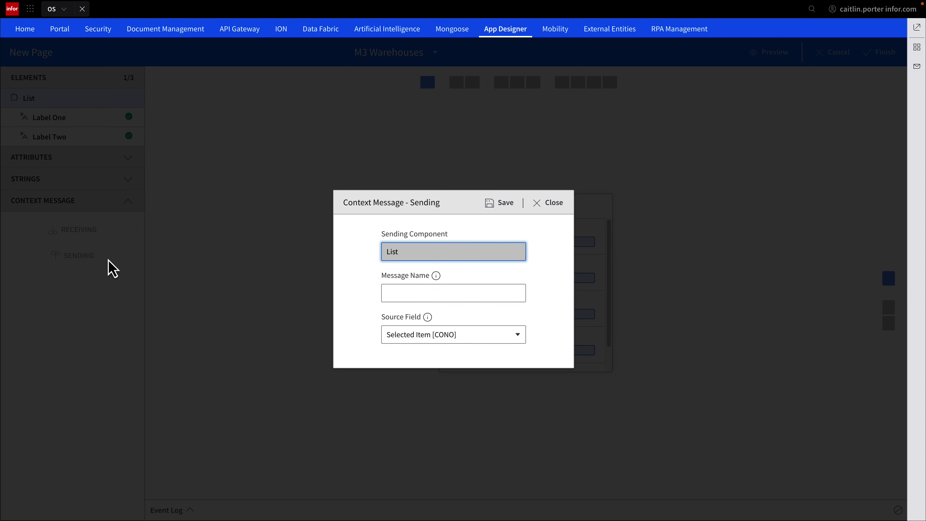
pyautogui.click(405, 291)
pyautogui.write('W')
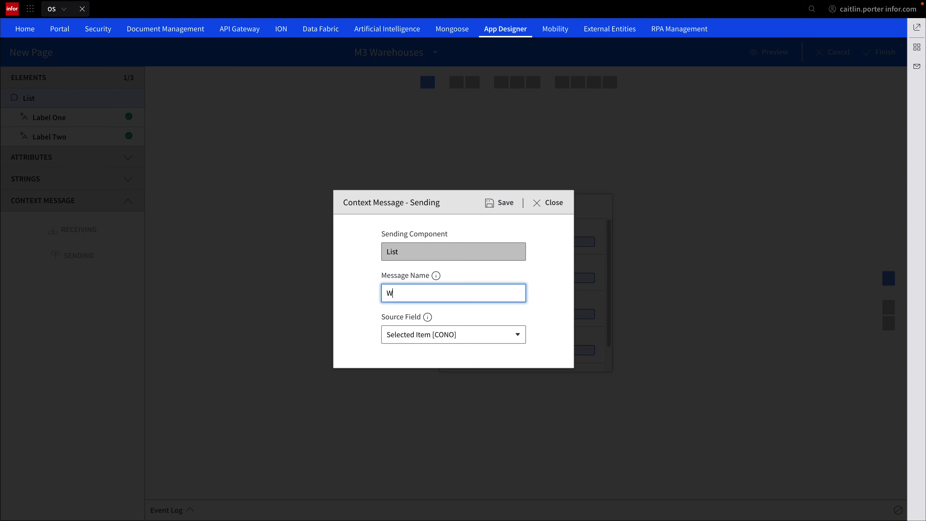
pyautogui.write('arehouseName')
pyautogui.press('Tab')
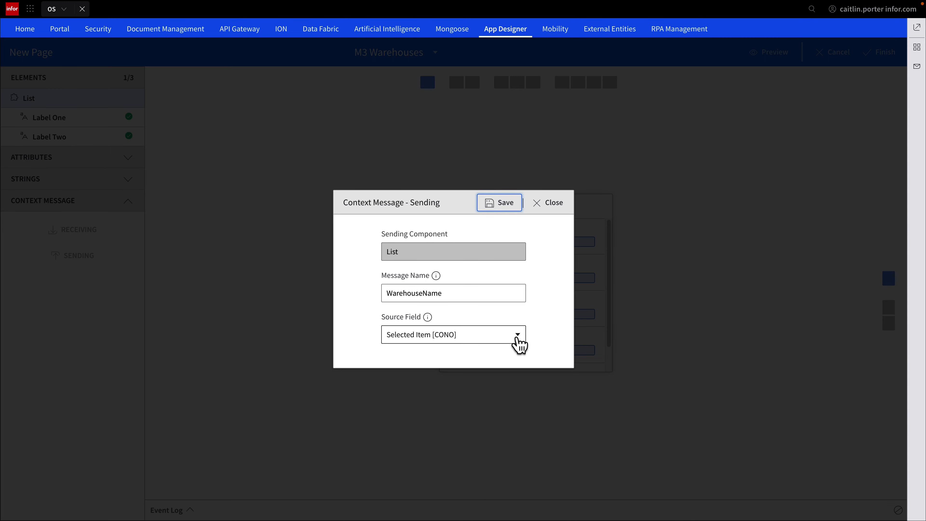
pyautogui.click(517, 340)
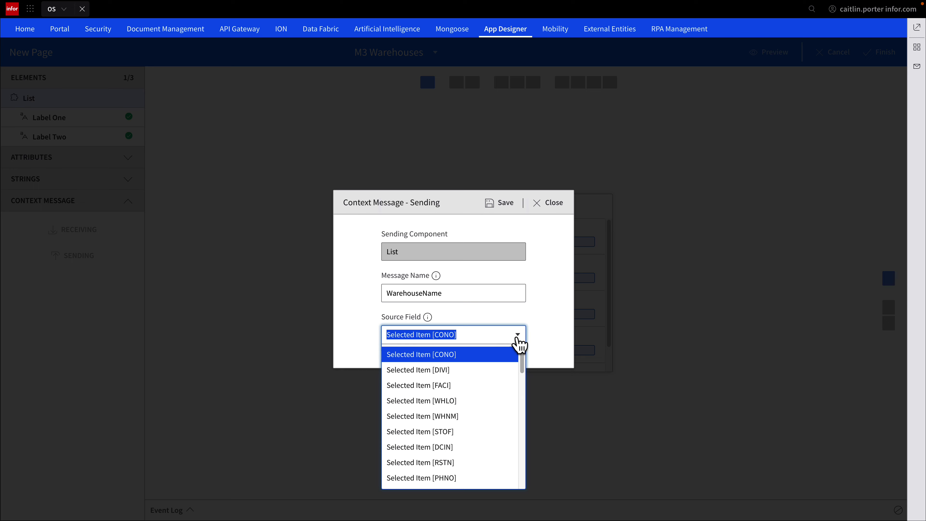
pyautogui.click(466, 402)
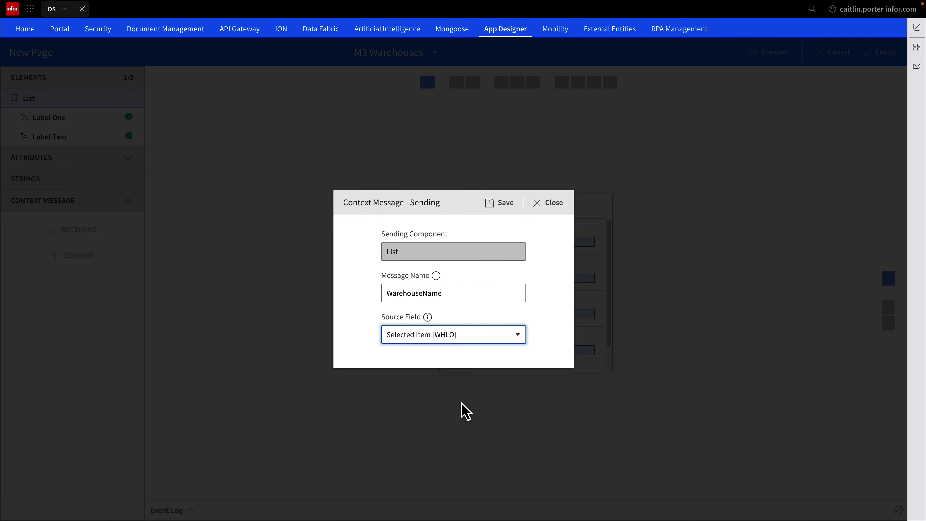
pyautogui.click(501, 203)
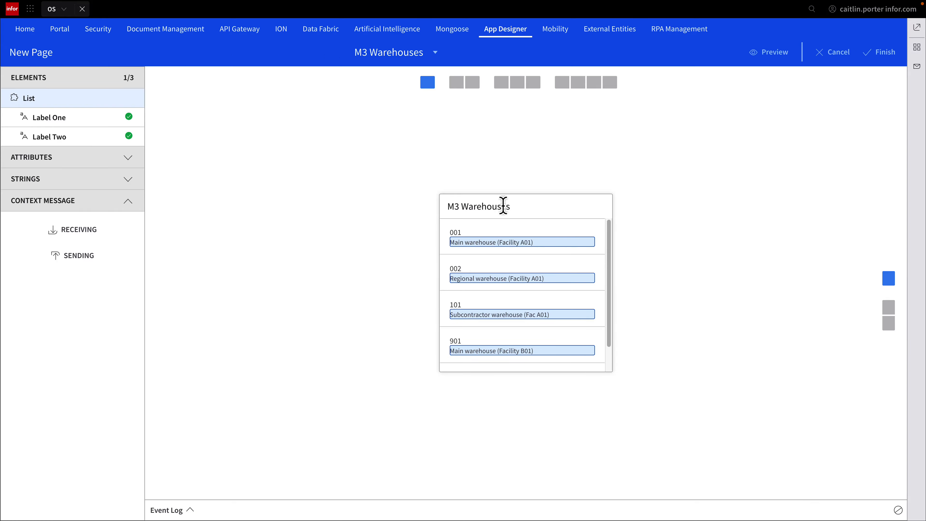
pyautogui.click(881, 54)
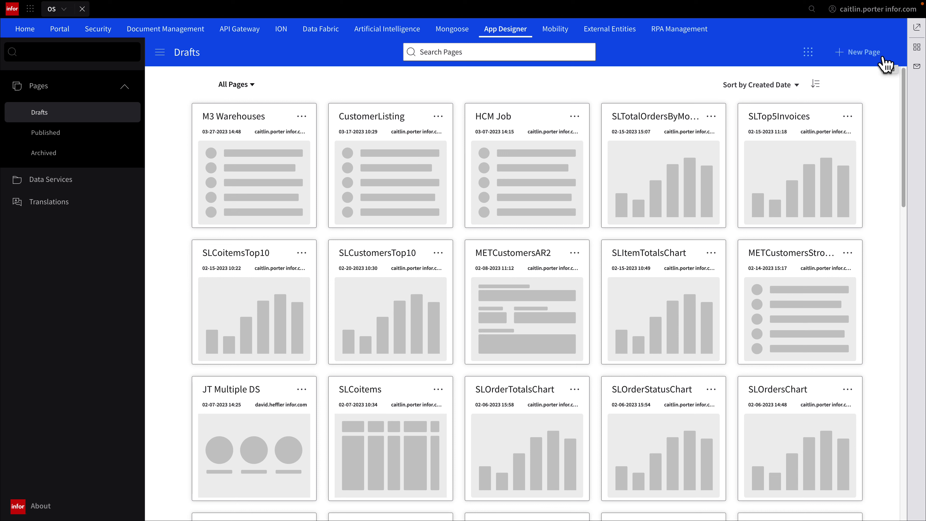
# Step: Start another page from the Simple List Widget template and set the widget title to M3 Warehouse Items
pyautogui.click(870, 54)
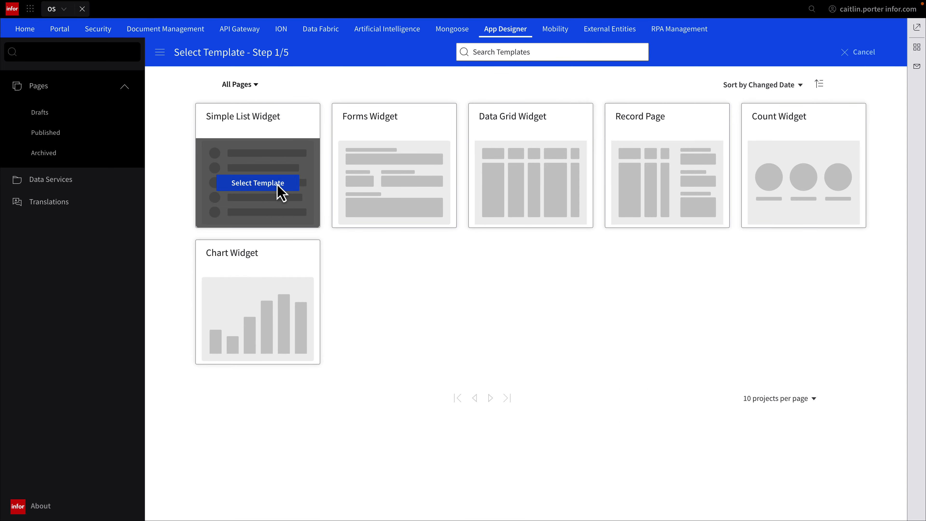
pyautogui.click(281, 193)
pyautogui.click(45, 275)
pyautogui.write('M3 Warehouse Items')
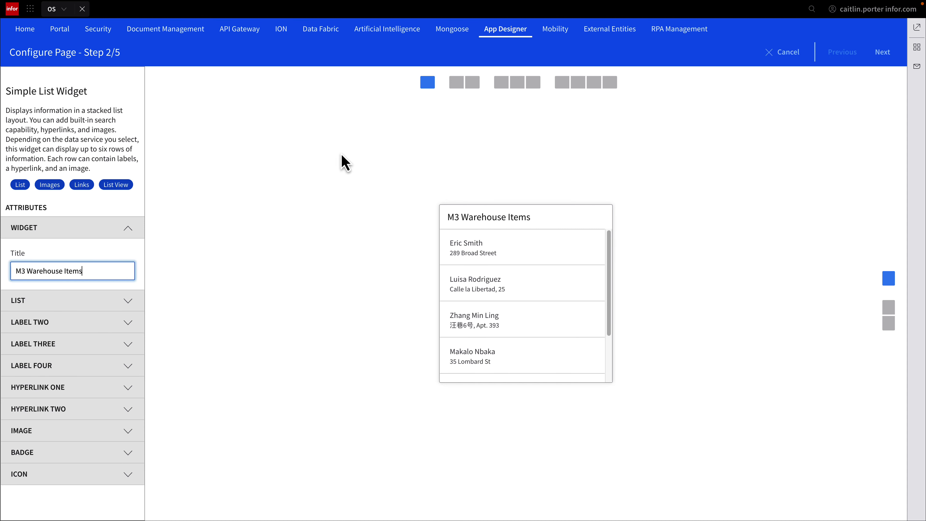
# Step: Continue to the page properties and name the page M3 Warehouse Items
pyautogui.click(883, 51)
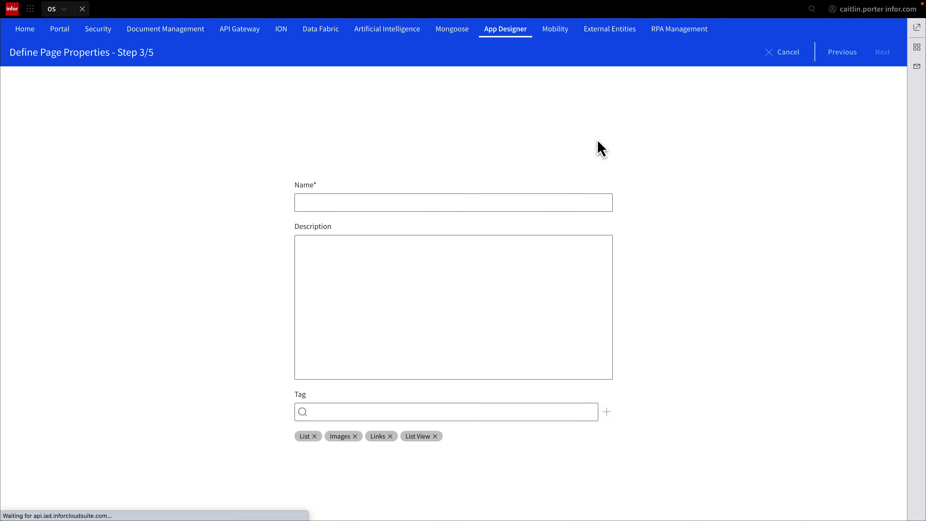
pyautogui.click(320, 201)
pyautogui.write('M3 Warehouse Items')
pyautogui.press('Tab')
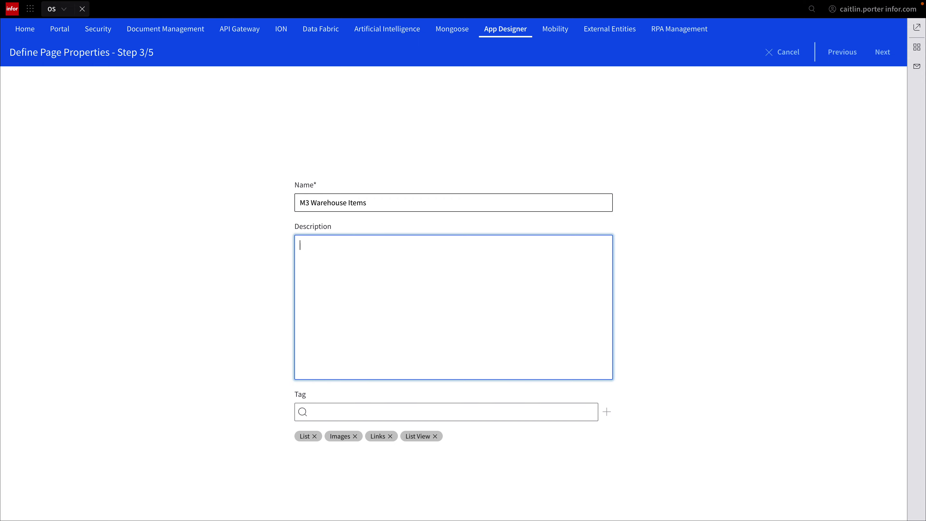
# Step: Search the data services for warehouse, add M3 Warehouse Items to the page and continue to the page design
pyautogui.click(881, 54)
pyautogui.click(104, 97)
pyautogui.write('warehouse')
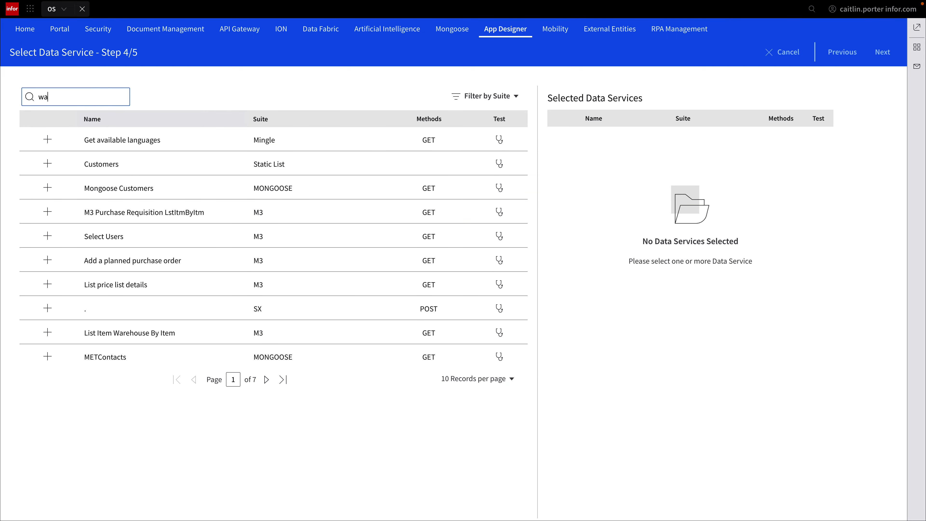
pyautogui.click(48, 212)
pyautogui.click(883, 52)
pyautogui.click(882, 52)
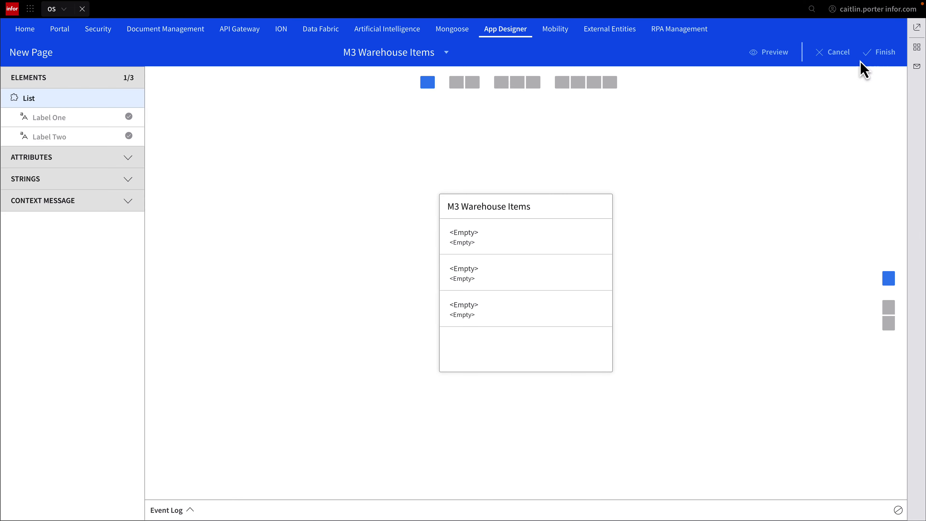
# Step: Bind Label One to the ITDS property and Label Two to the ITNO property of M3 Warehouse Items
pyautogui.click(75, 119)
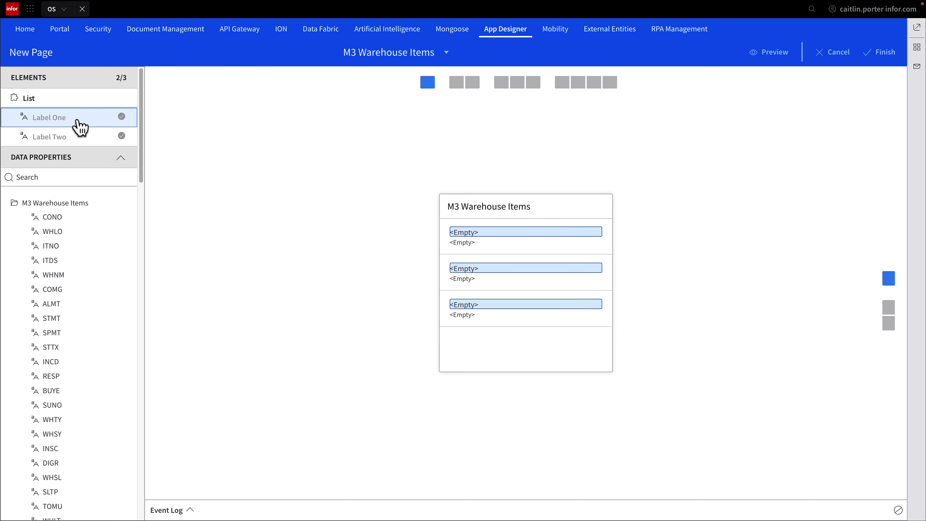
pyautogui.click(50, 261)
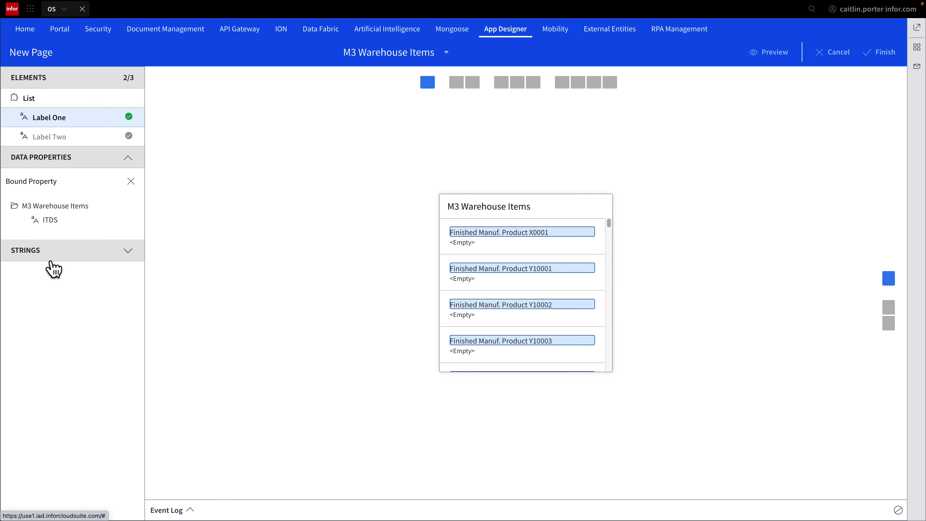
pyautogui.click(44, 142)
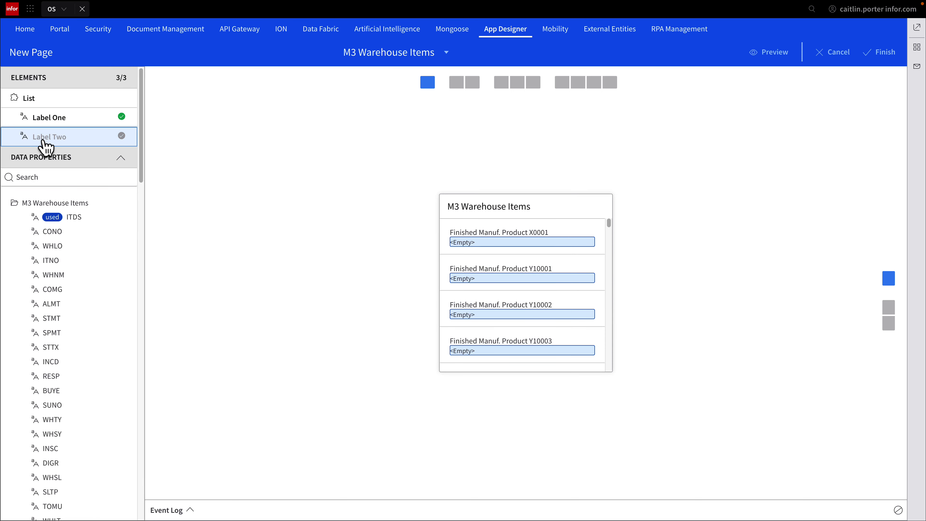
pyautogui.click(46, 261)
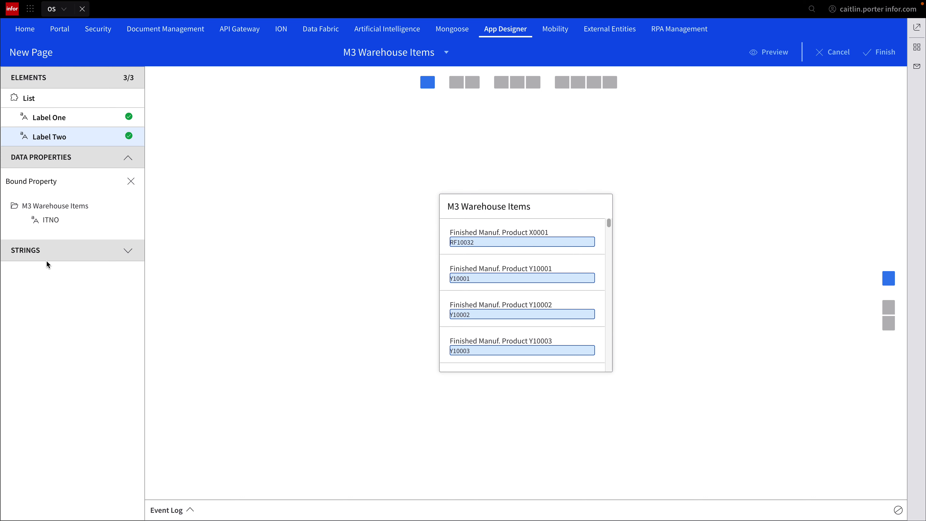
# Step: Add a receiving context message named WarehouseName to the List with source field WHLO, save it and finish the page
pyautogui.click(44, 102)
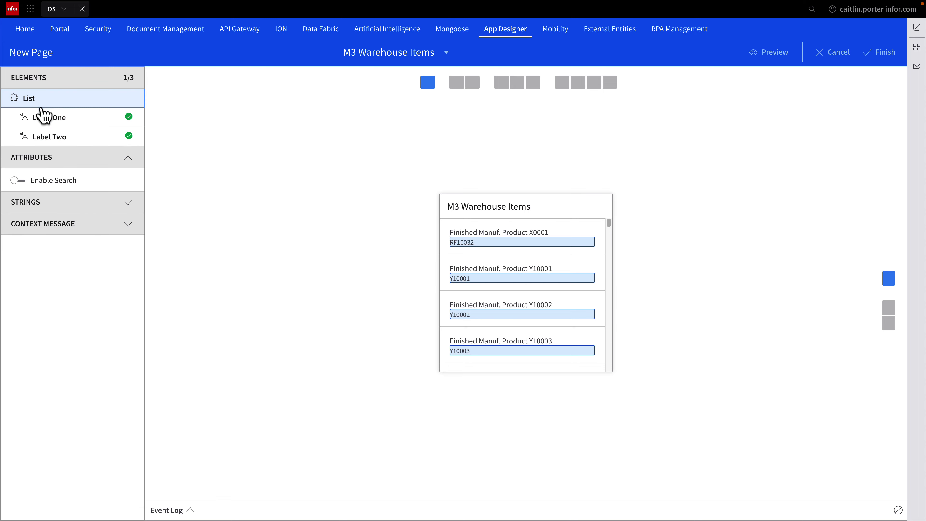
pyautogui.click(44, 225)
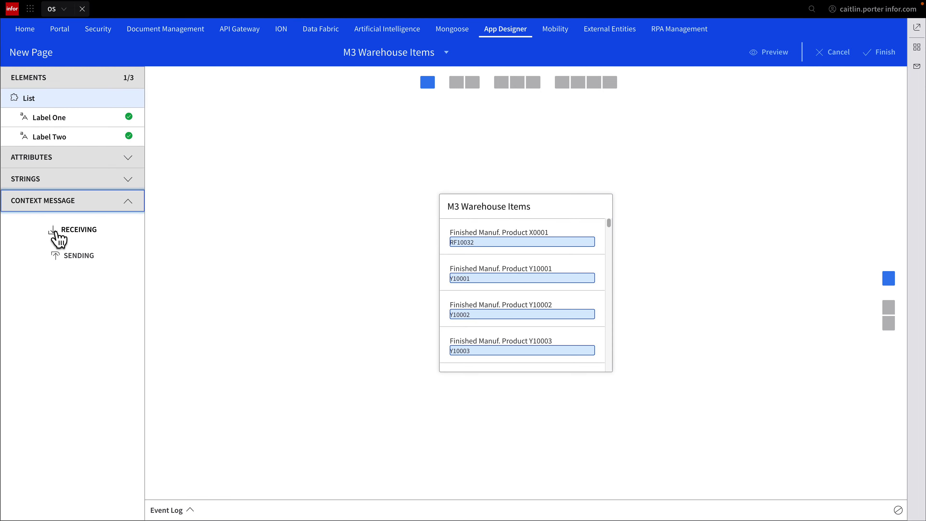
pyautogui.click(77, 233)
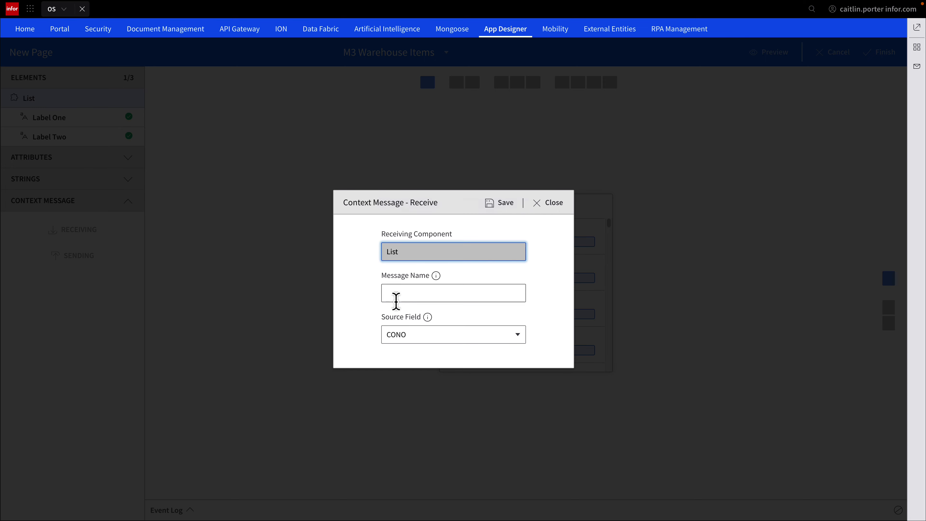
pyautogui.click(402, 296)
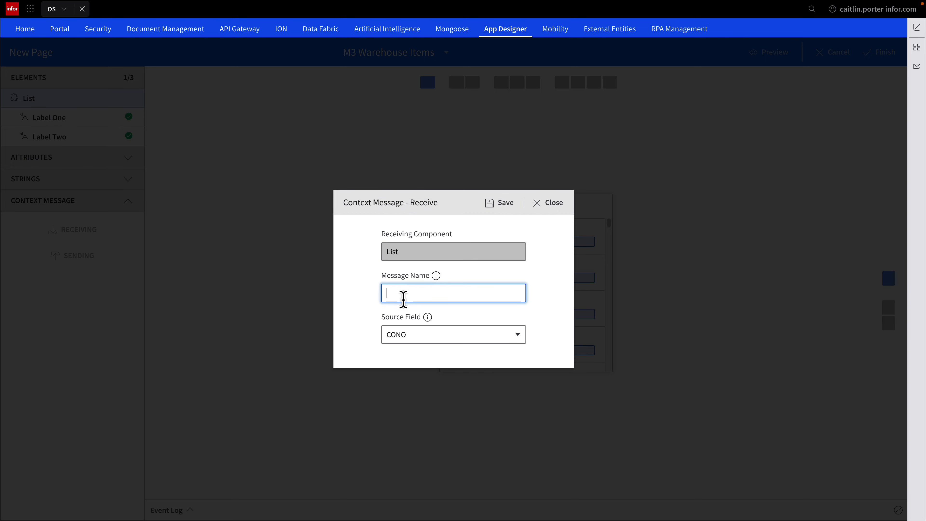
pyautogui.write('WarehouseName')
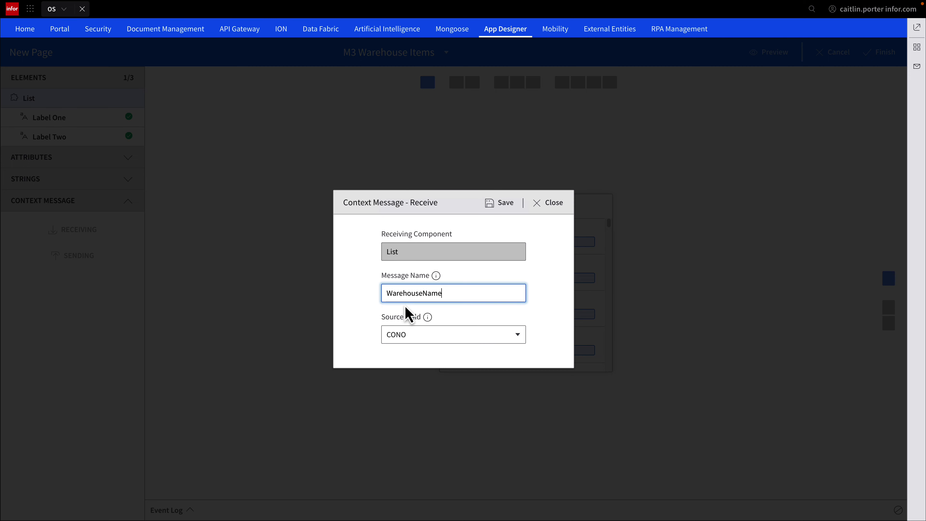
pyautogui.click(517, 342)
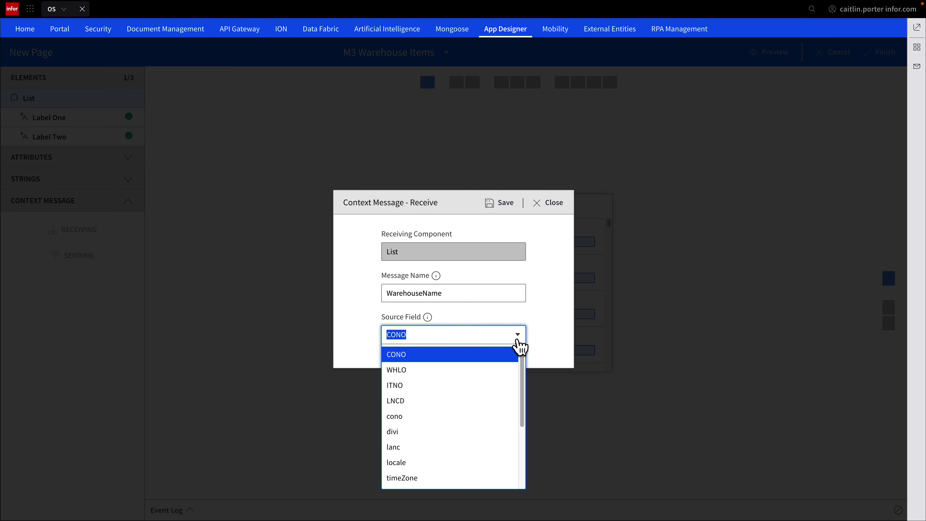
pyautogui.click(482, 370)
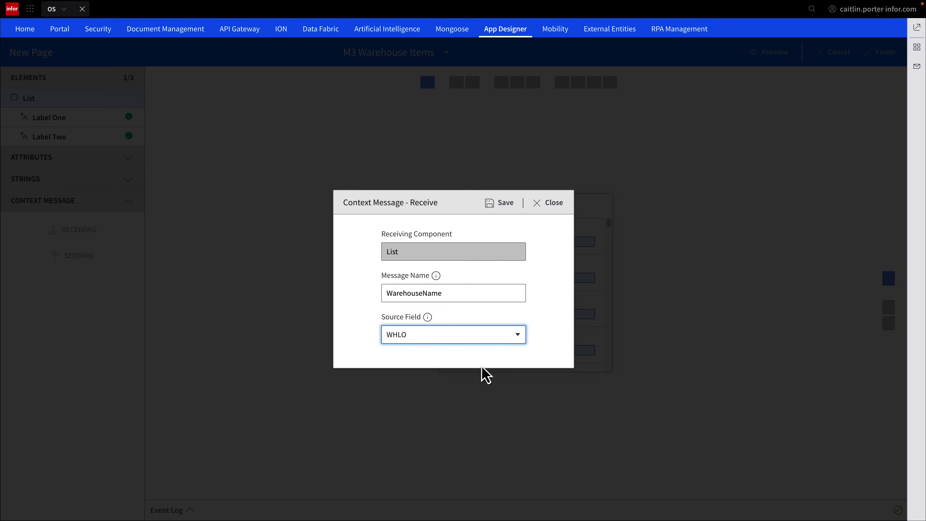
pyautogui.click(498, 203)
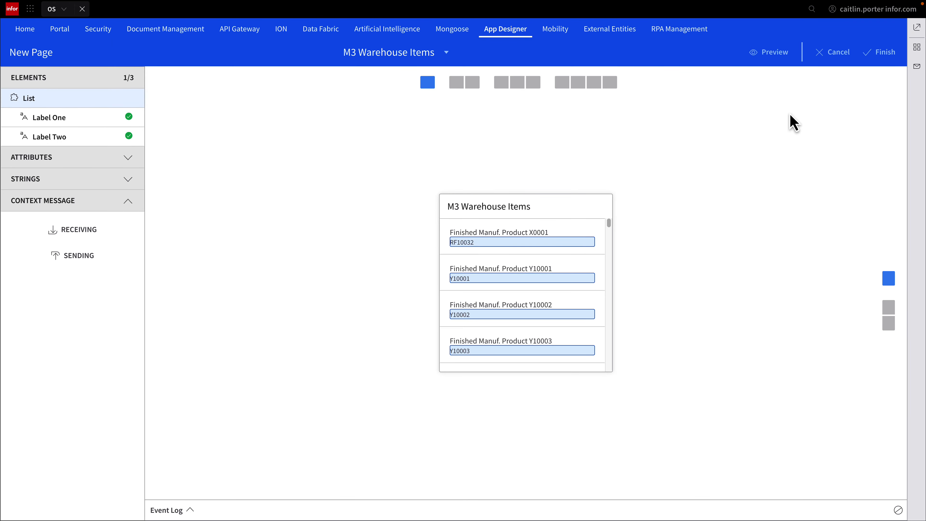
pyautogui.click(897, 55)
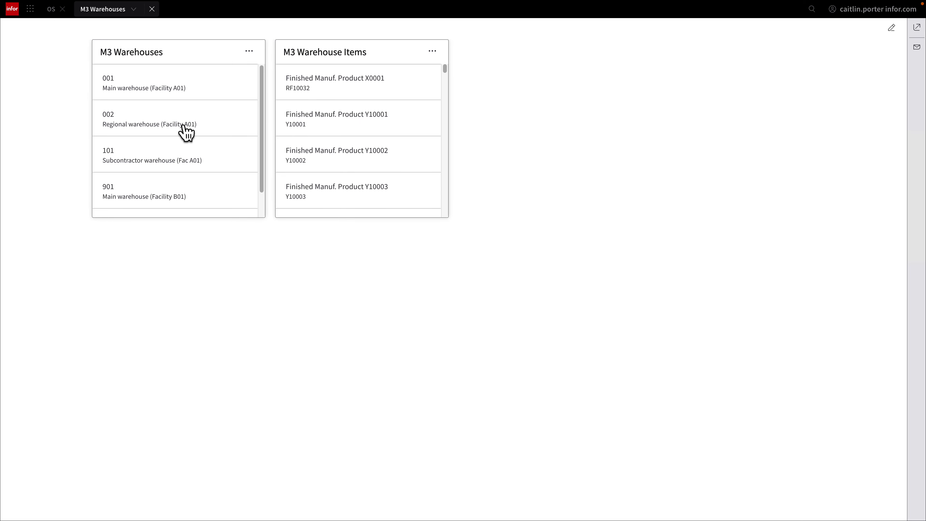
# Step: Select warehouses 002, 101, 901 and ZIN in turn in the M3 Warehouses widget to check the M3 Warehouse Items list
pyautogui.click(185, 131)
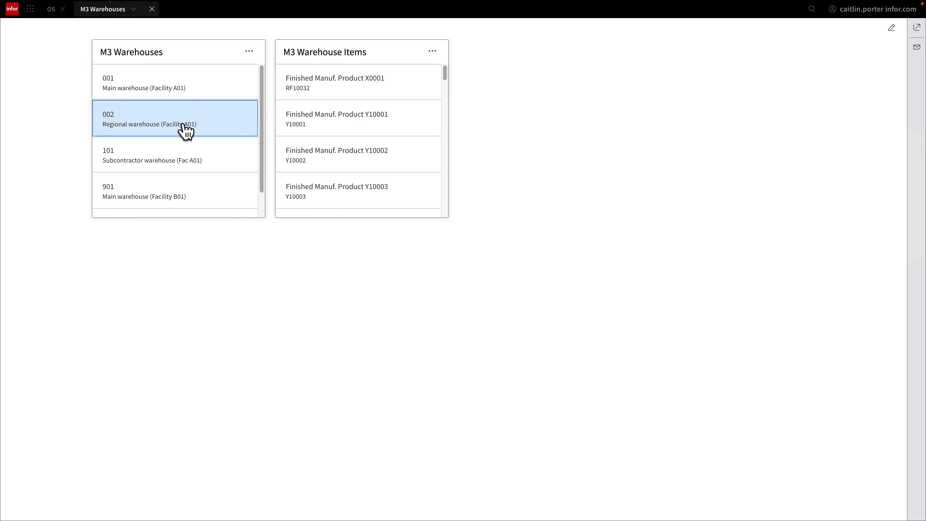
pyautogui.click(186, 157)
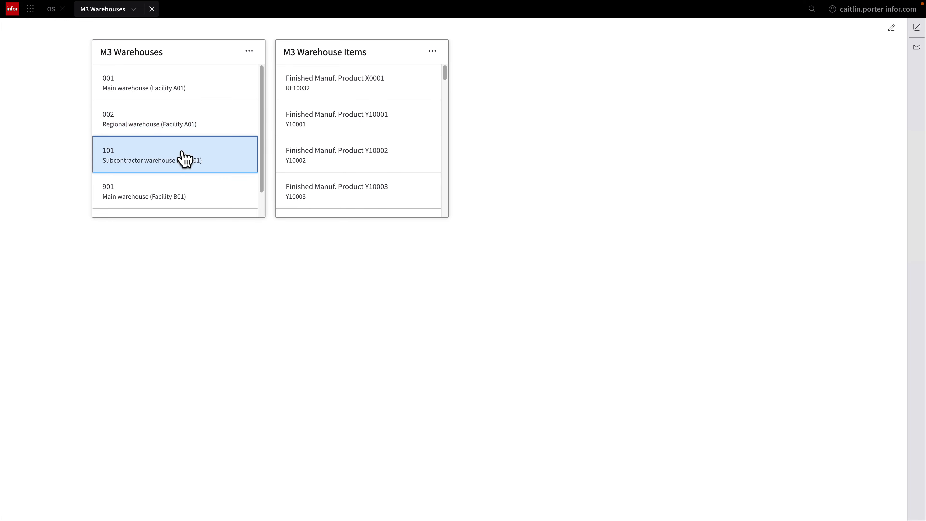
pyautogui.click(181, 192)
pyautogui.scroll(-1, 180, 192)
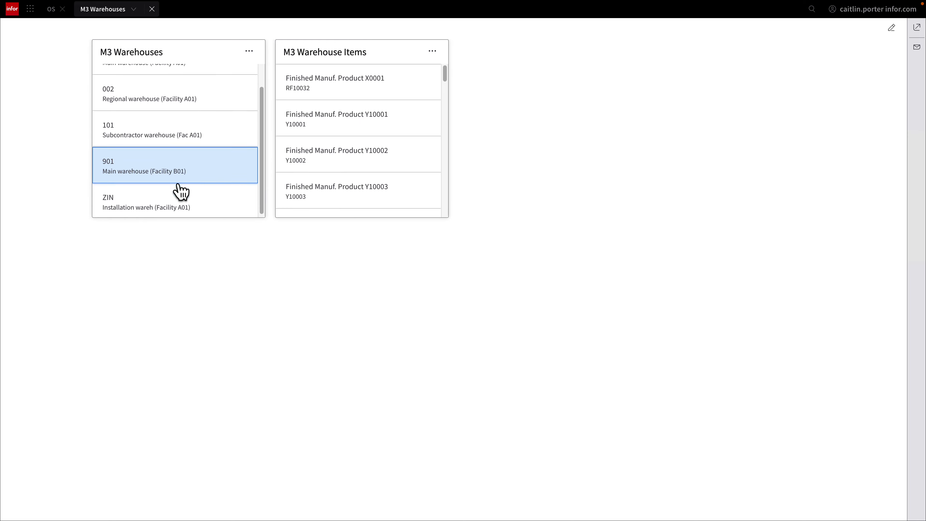
pyautogui.scroll(1, 176, 162)
pyautogui.scroll(-1, 174, 163)
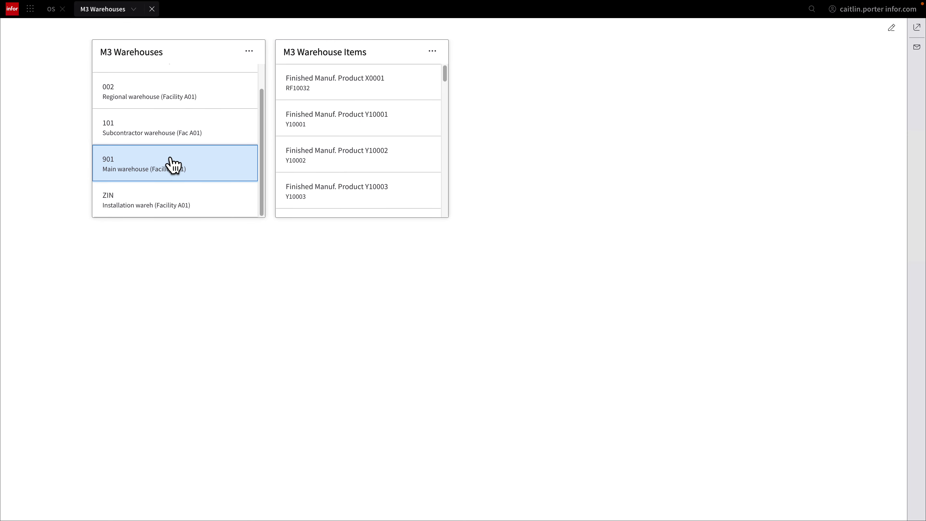
pyautogui.click(169, 204)
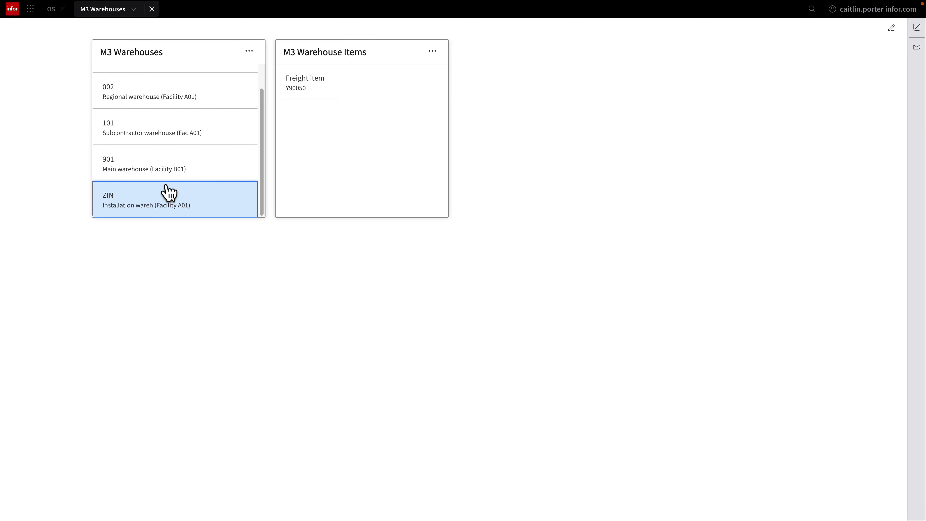
pyautogui.scroll(1, 168, 192)
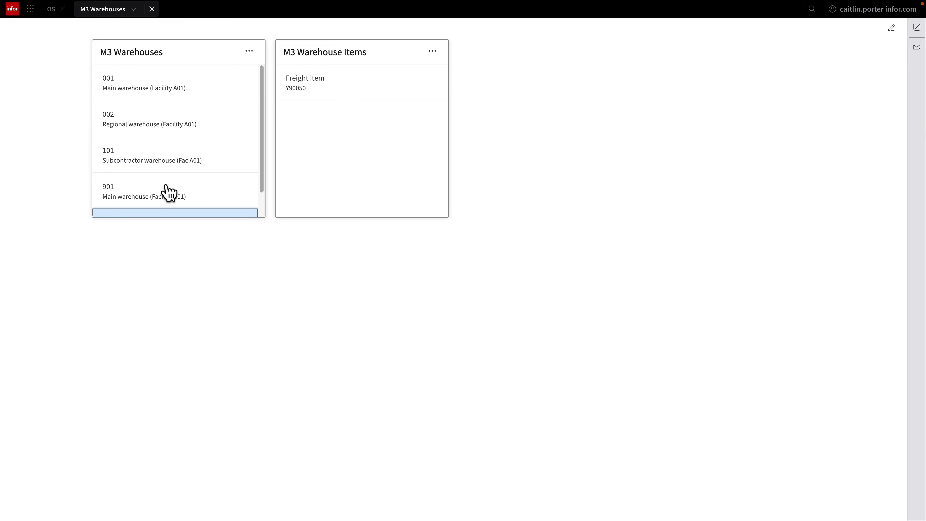
# Step: Edit the M3 Warehouses workspace, search the widget catalog for context and add the Context Viewer widget
pyautogui.click(891, 28)
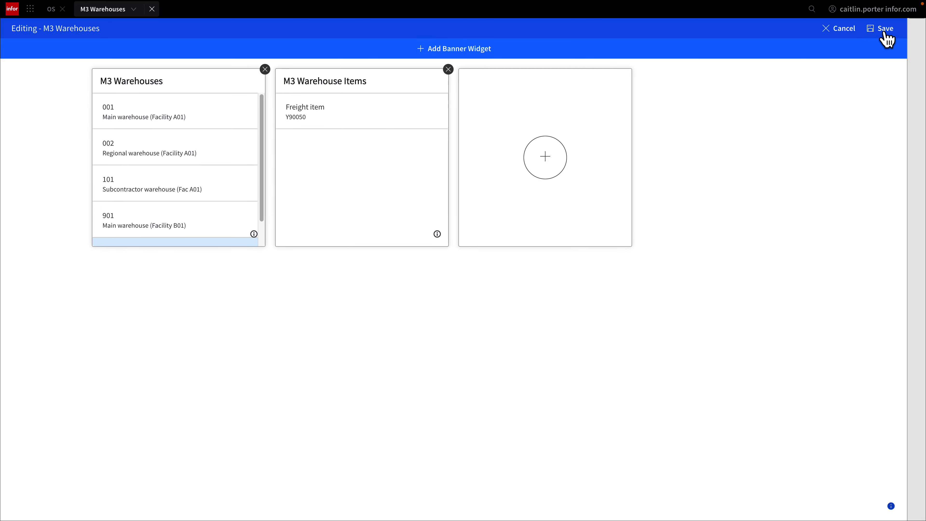
pyautogui.click(557, 164)
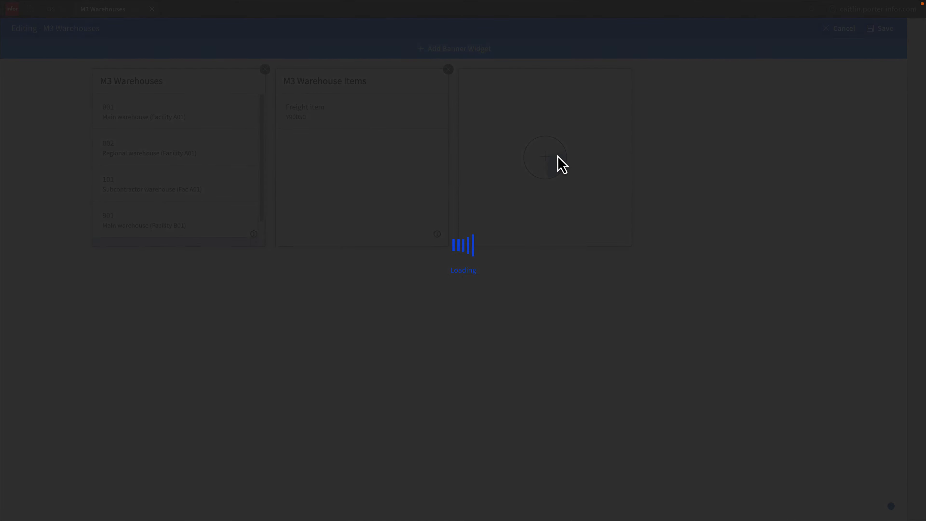
pyautogui.click(221, 101)
pyautogui.write('context')
pyautogui.scroll(-3, 436, 395)
pyautogui.click(436, 220)
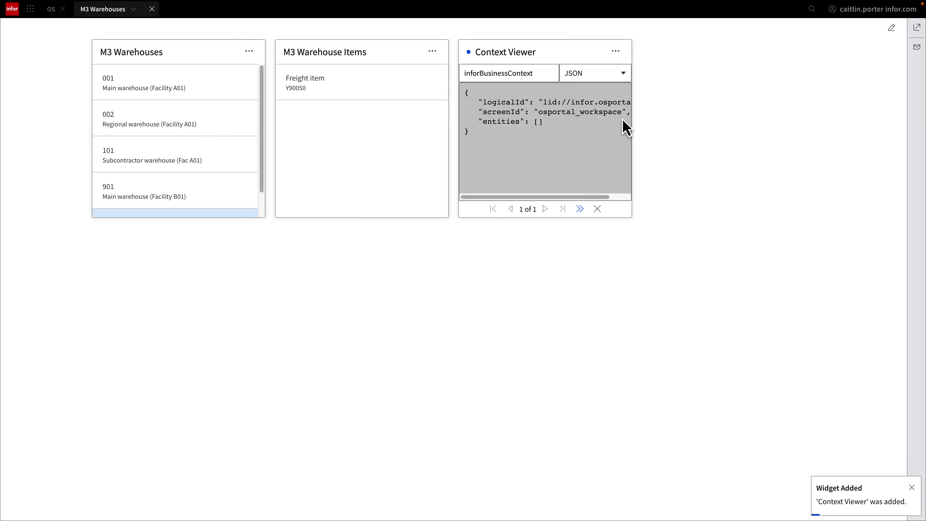
# Step: Set the Context Viewer's message name to WarehouseName
pyautogui.click(514, 78)
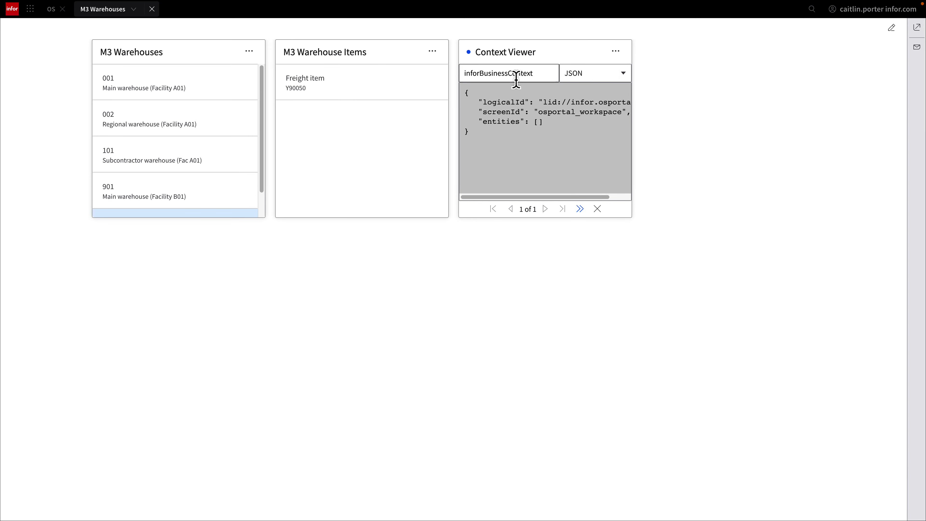
pyautogui.doubleClick(541, 71)
pyautogui.write('Warehous')
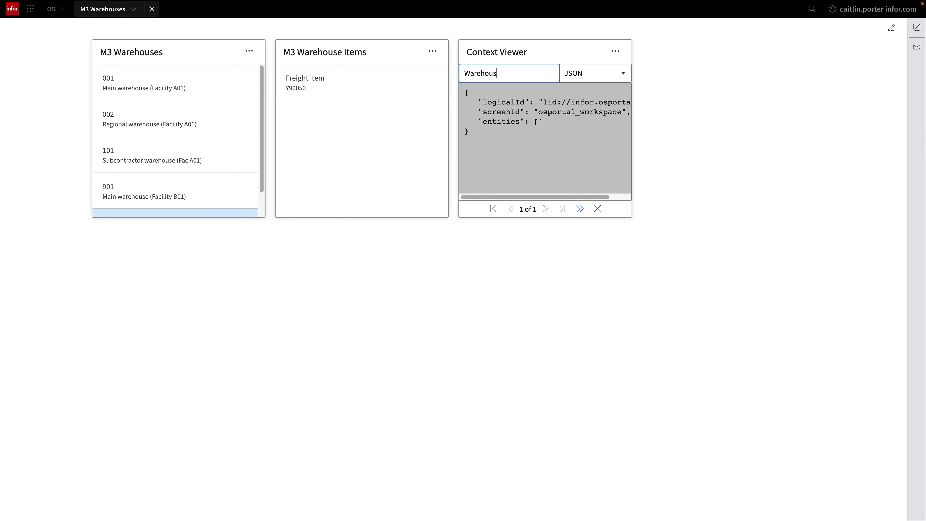
pyautogui.write('eName')
pyautogui.press('Tab')
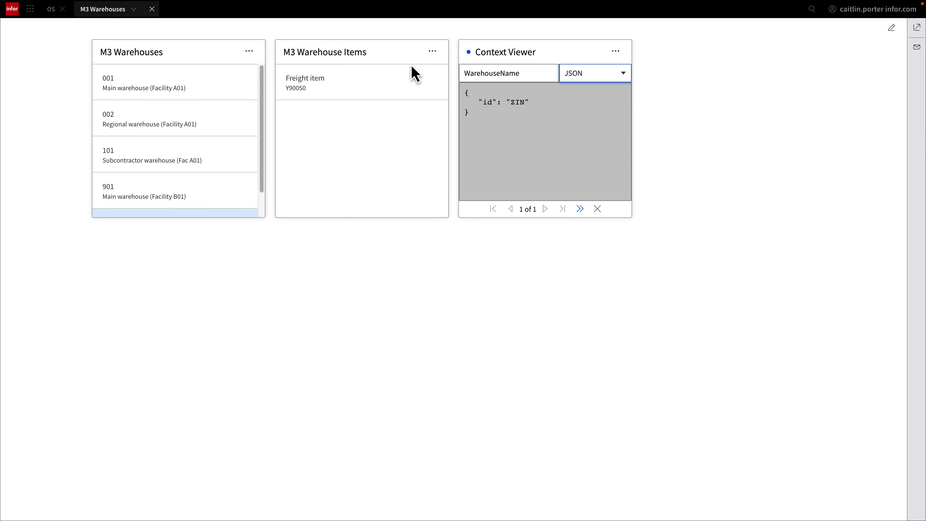
# Step: Select warehouses 001, 002 and 101 in turn to check the messages sent to the Context Viewer
pyautogui.click(181, 96)
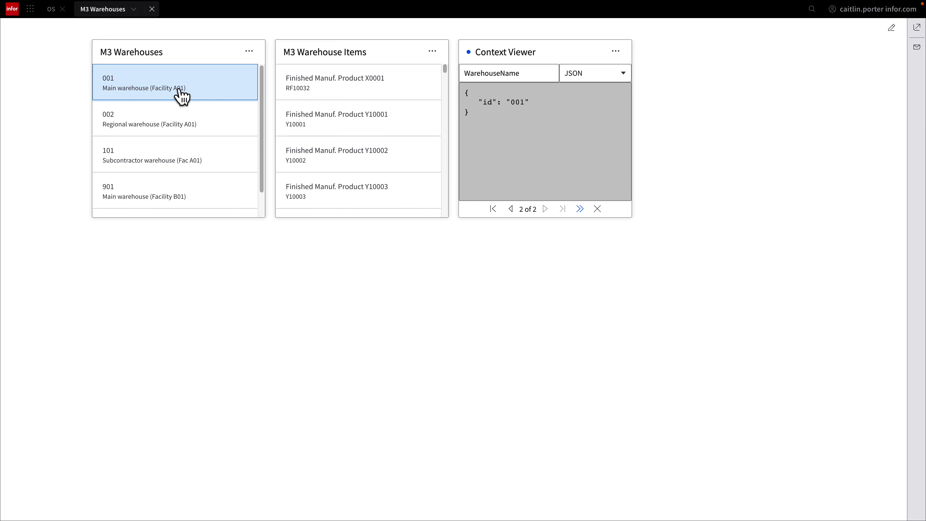
pyautogui.click(181, 124)
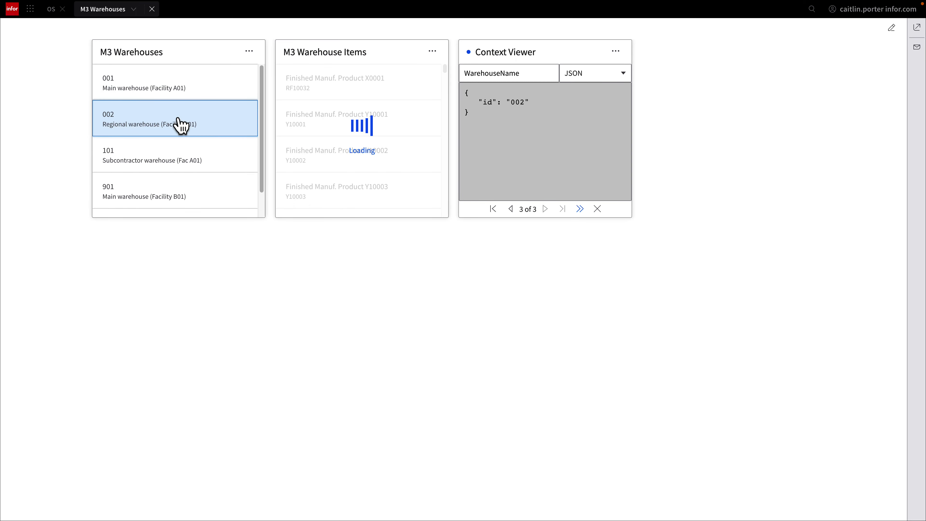
pyautogui.click(180, 153)
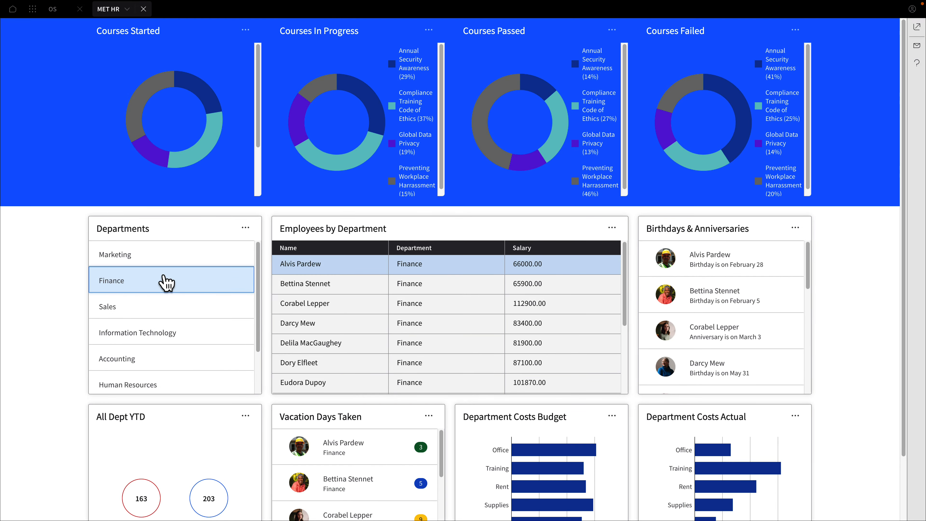
# Step: Select the Sales and Information Technology departments on the MET HR workspace and review the linked widgets
pyautogui.click(159, 311)
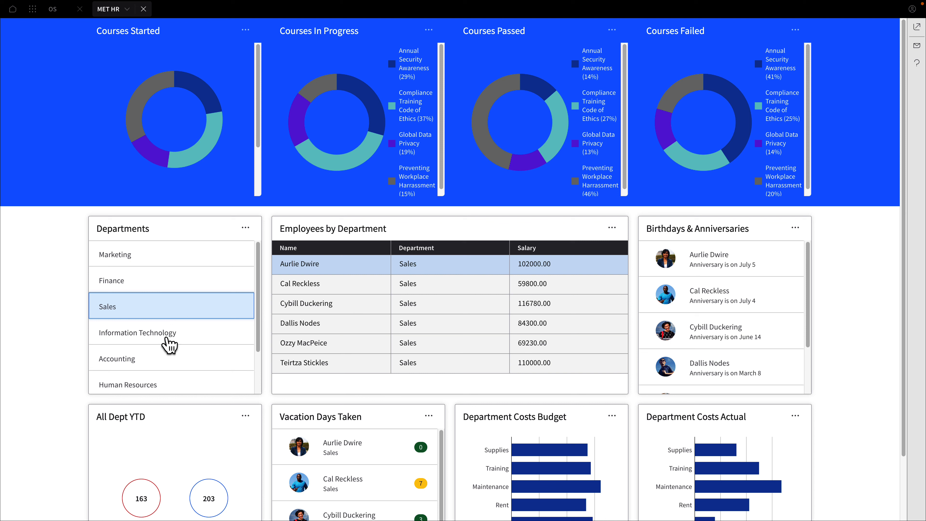
pyautogui.click(161, 339)
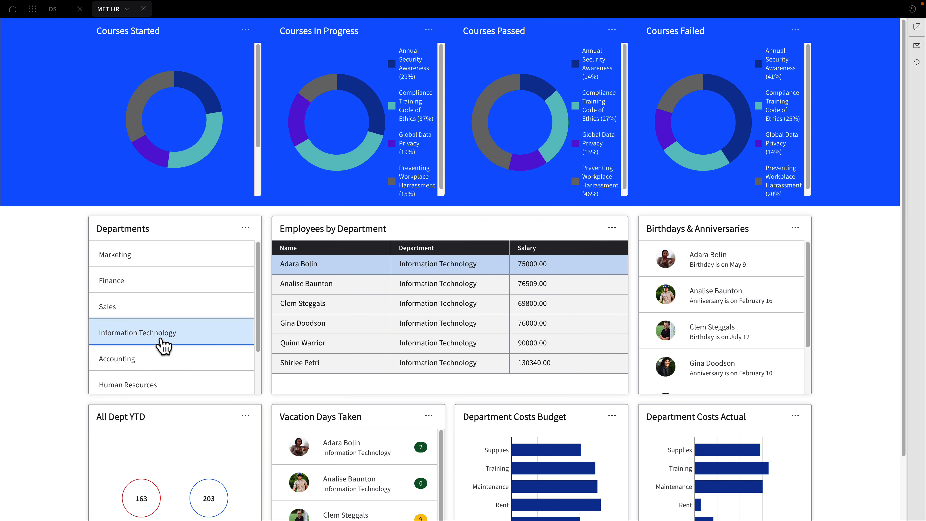
pyautogui.scroll(-2, 162, 344)
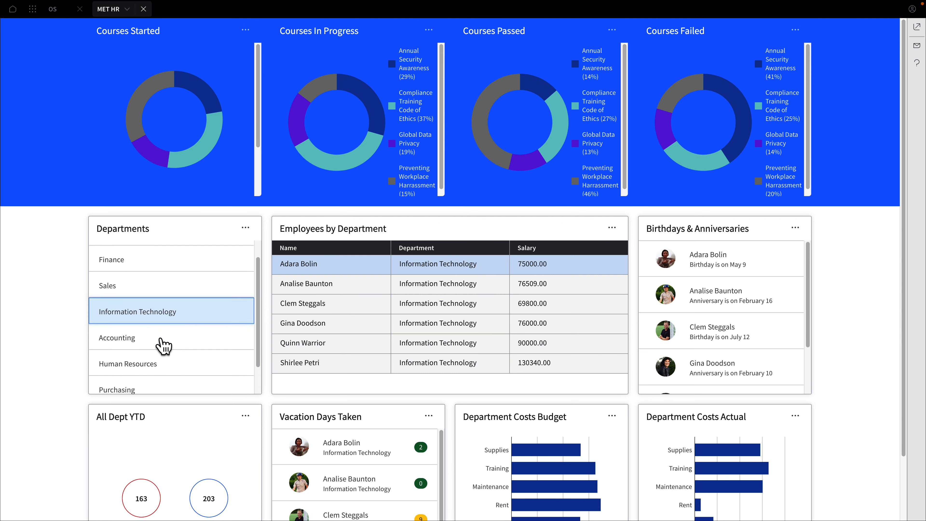
pyautogui.scroll(-2, 62, 356)
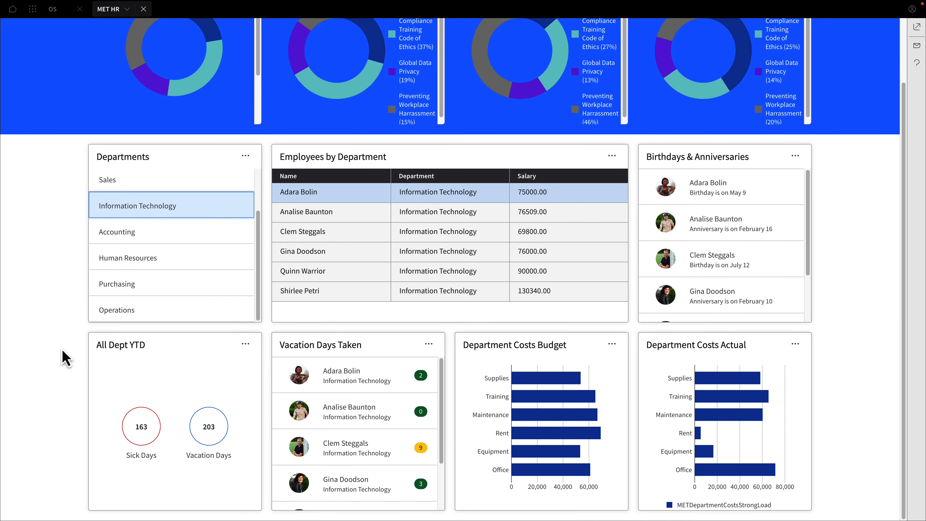